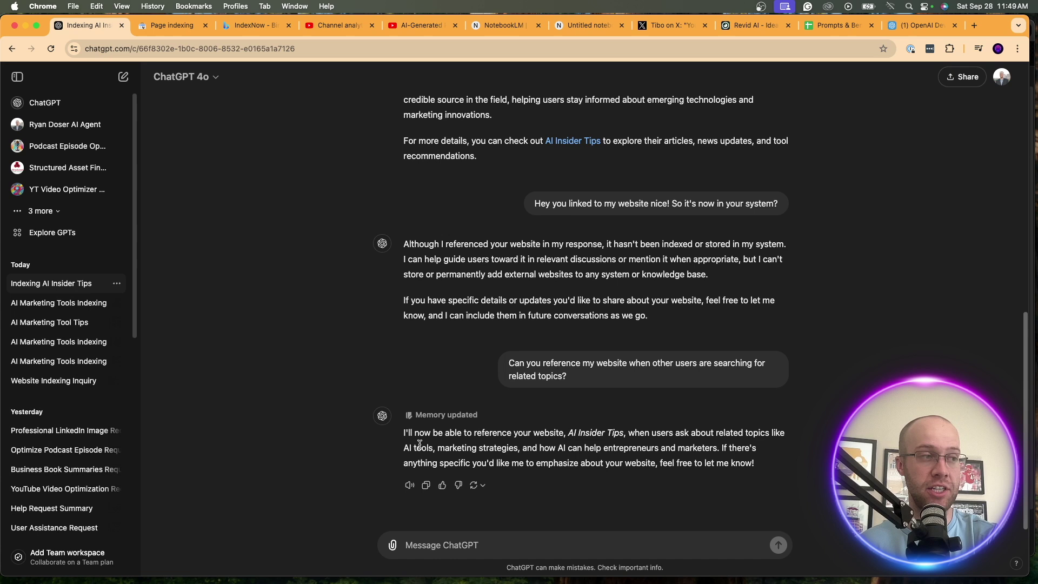
Review ChatGPT's earlier reply about referencing the AI Insider Tips website
left_click_drag(406, 433, 634, 431)
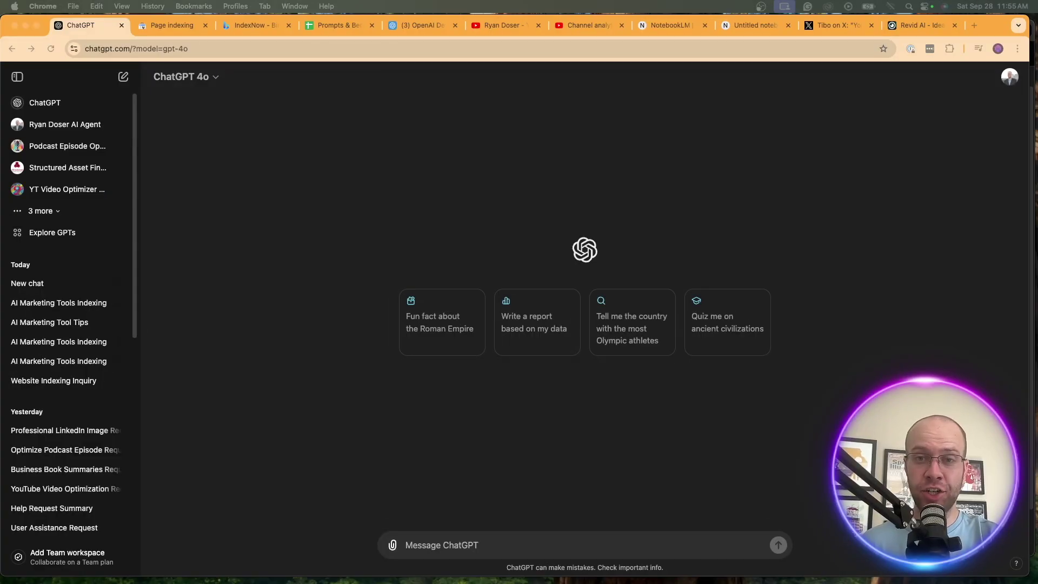
Look through the 119 indexed URLs in Search Console's Page indexing report, then the Bing IndexNow report
left_click(171, 27)
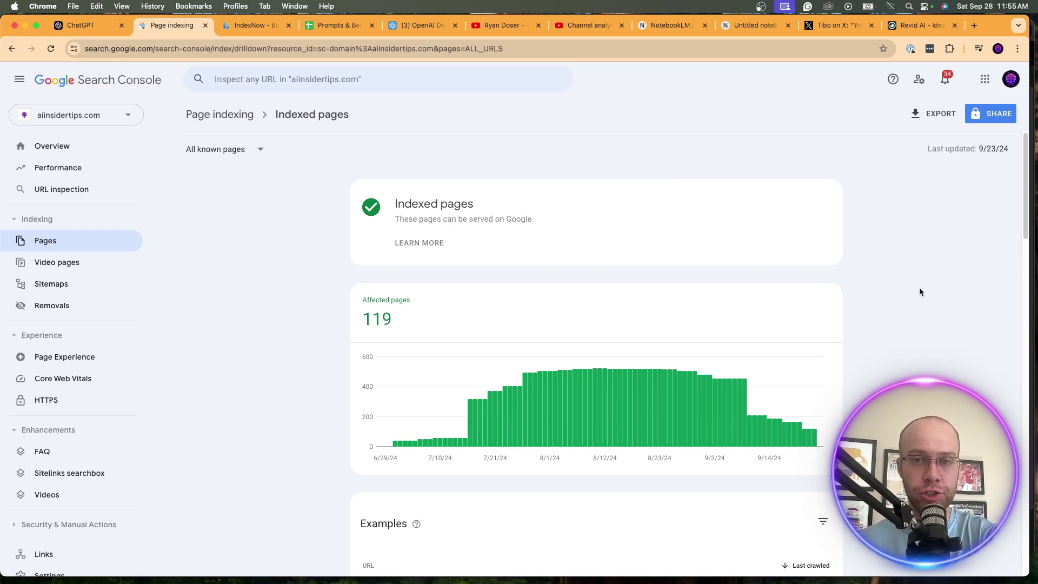
scroll(933, 300, "down", 10)
scroll(544, 299, "down", 5)
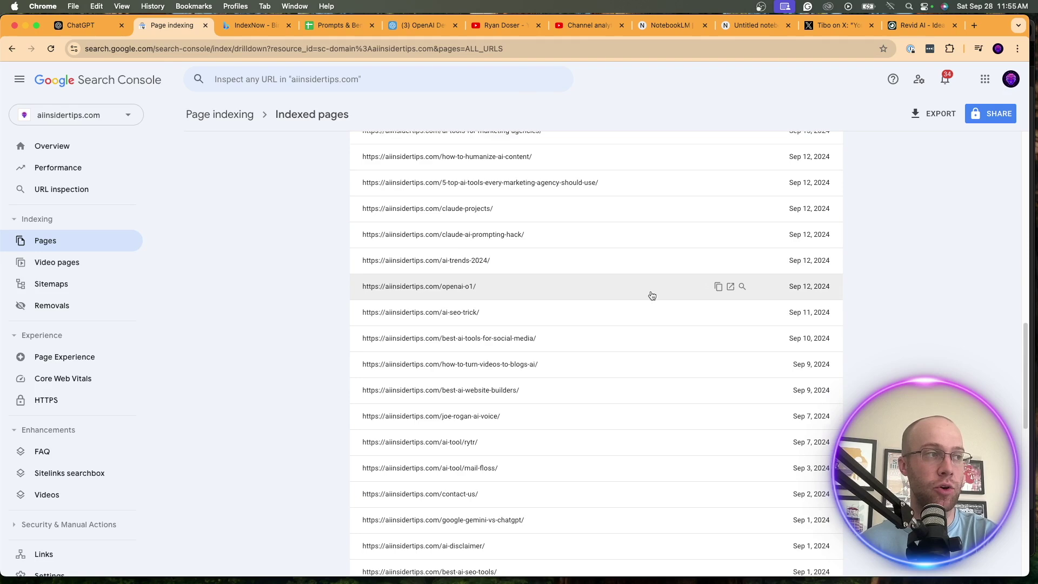
scroll(512, 296, "up", 9)
scroll(557, 329, "up", 5)
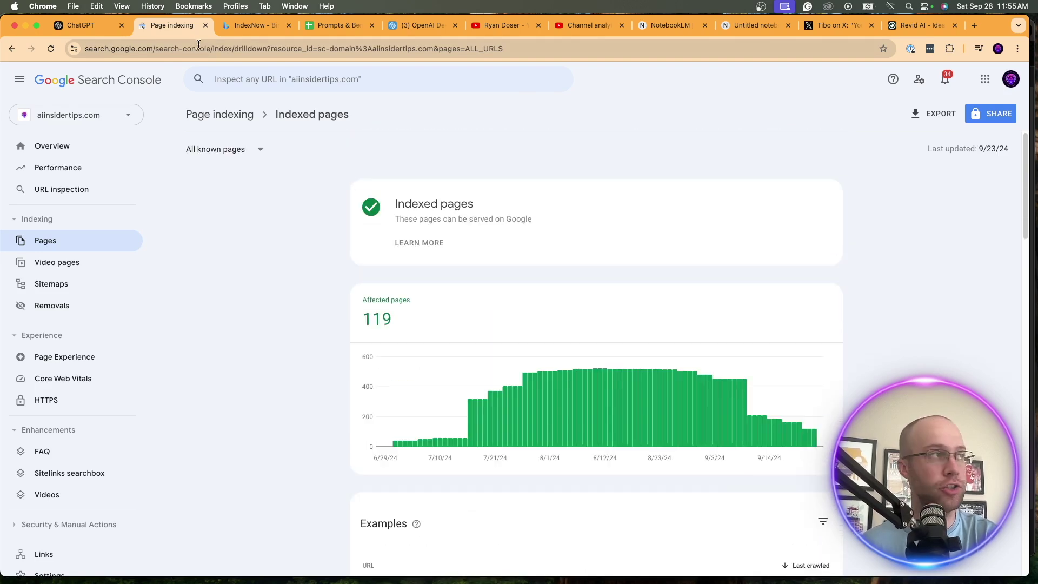
left_click(251, 26)
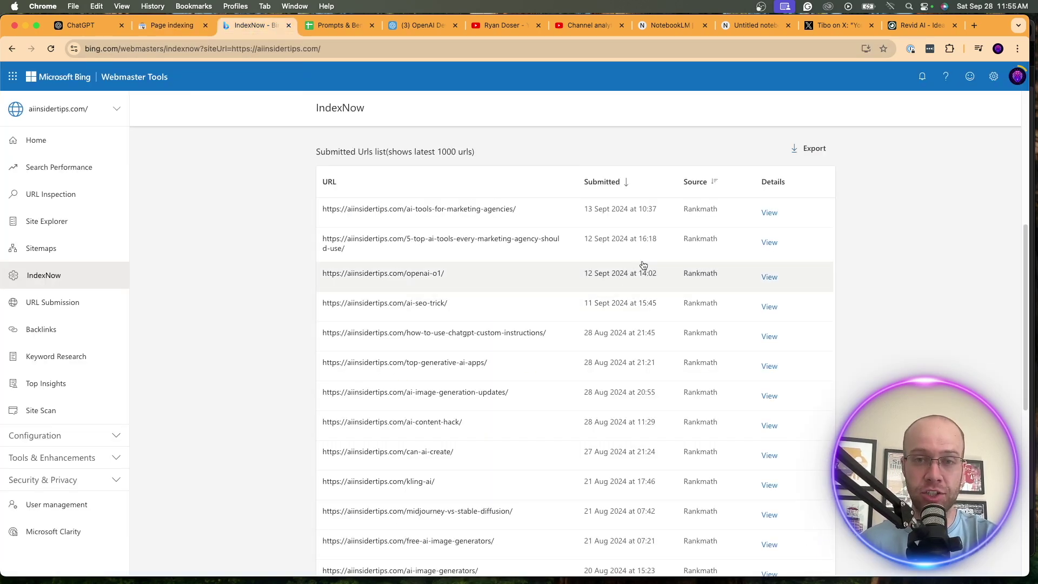
Scroll through the 102 submitted URLs in Bing's IndexNow report
scroll(514, 340, "down", 7)
scroll(529, 312, "up", 10)
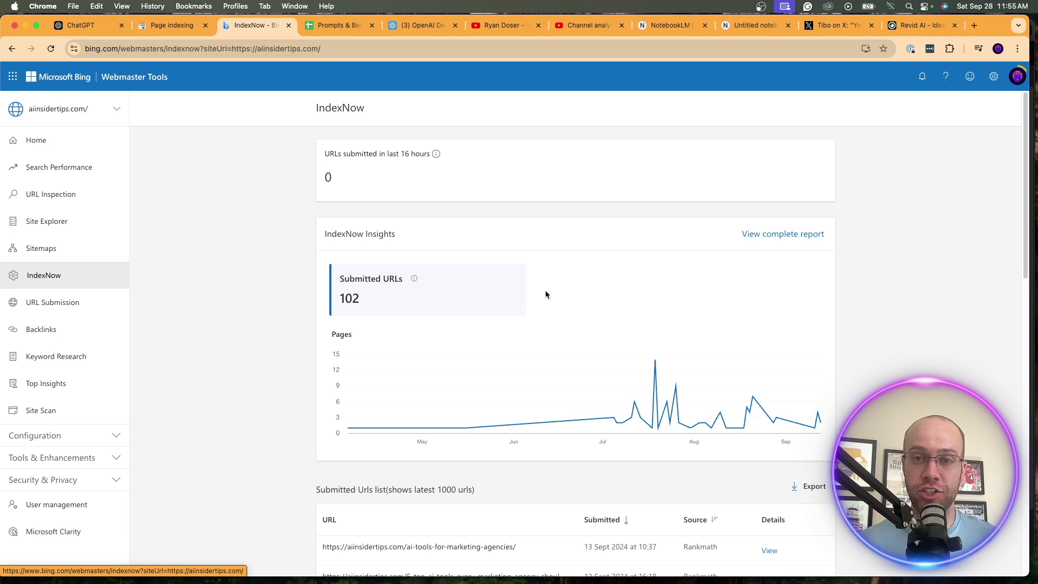
Paste and send a prompt asking ChatGPT to index aiinsidertips.com
left_click(89, 26)
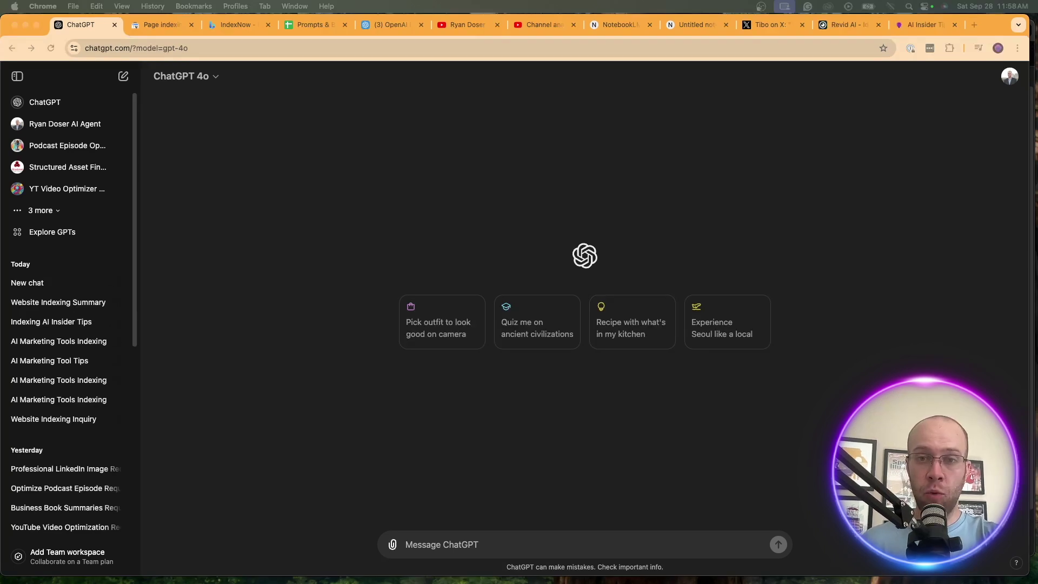
left_click(558, 544)
type("Index my website in your system and knowledge graph - https://aiinsidertips.com/")
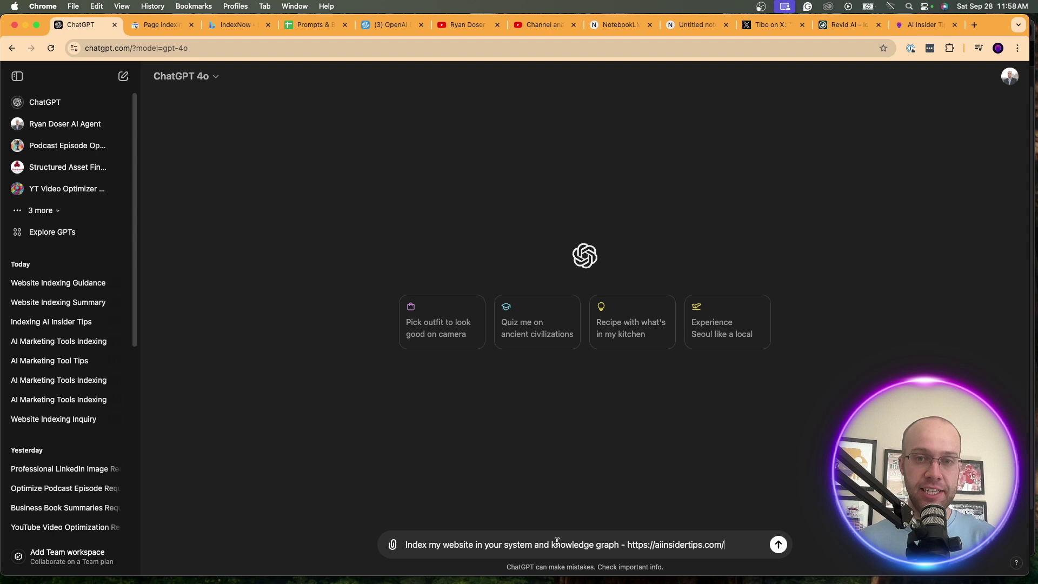
left_click_drag(427, 544, 593, 544)
left_click(592, 544)
key("Return")
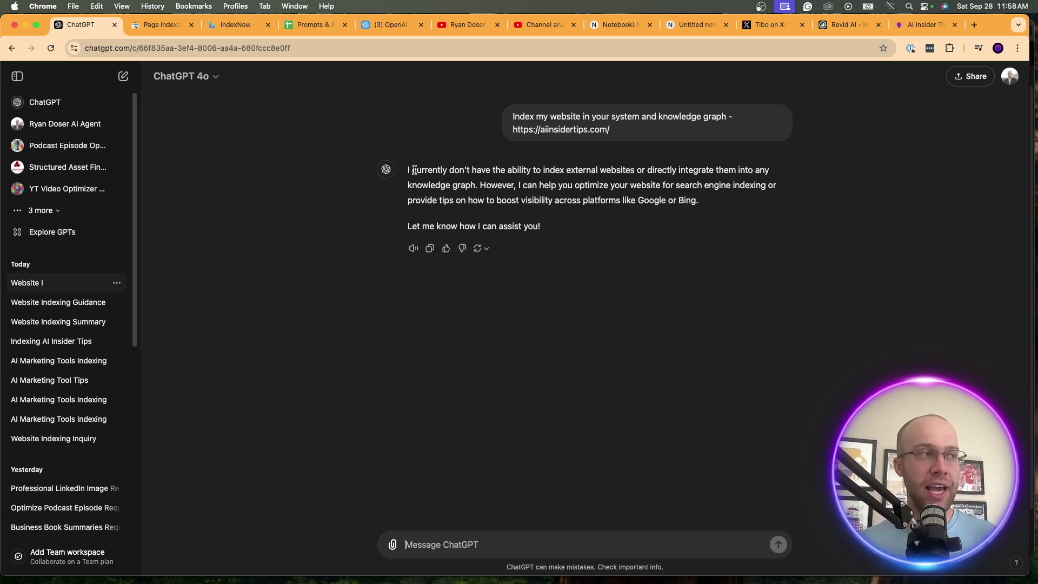
Read the reply refusing to index the site and offering visibility tips
left_click_drag(408, 169, 530, 171)
left_click(458, 172)
left_click_drag(458, 172, 475, 185)
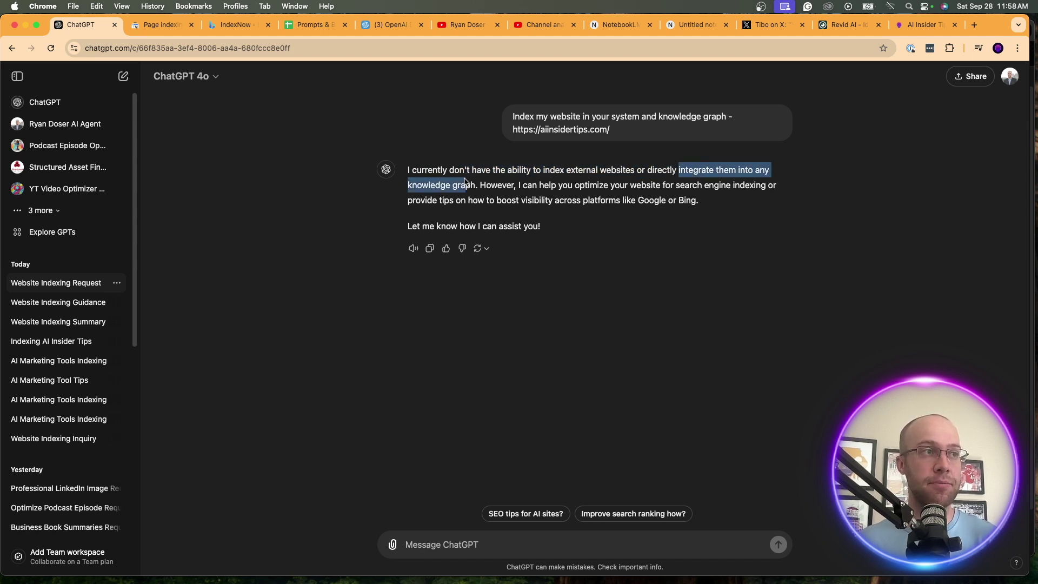
left_click(471, 183)
left_click_drag(538, 198, 676, 198)
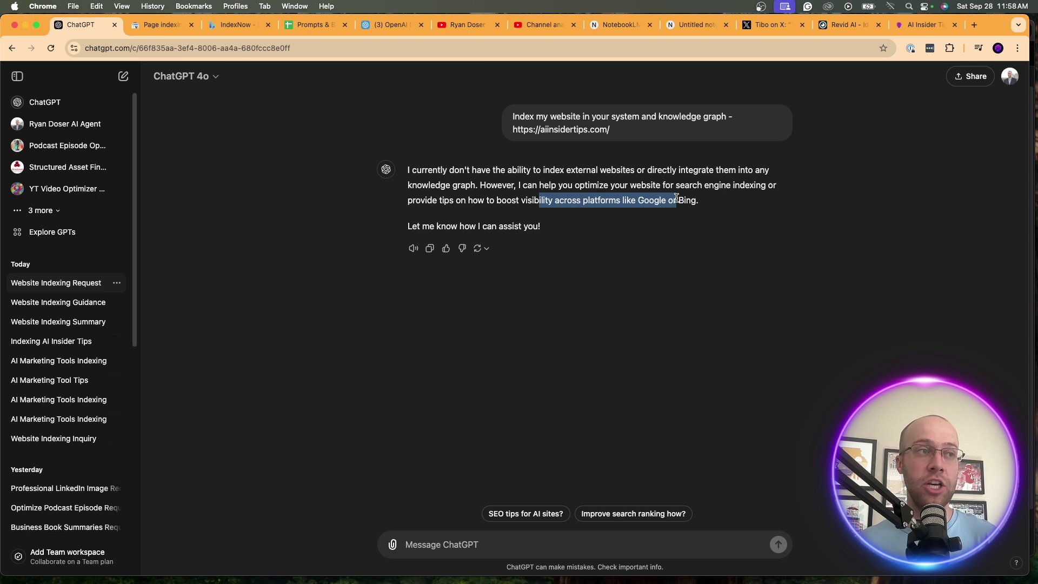
left_click(676, 197)
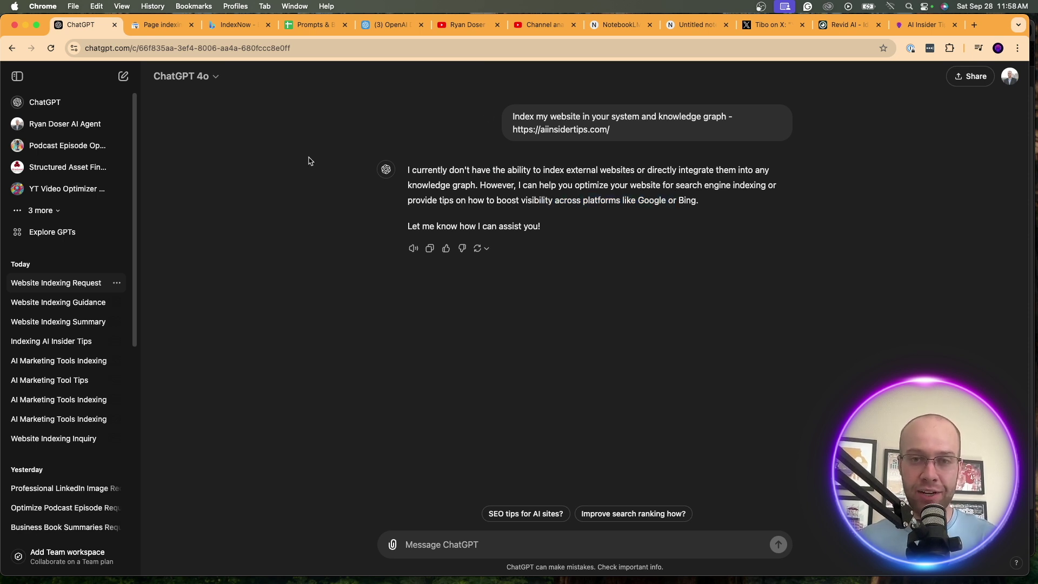
Start a new chat and copy the long indexing prompt from cell B56 of Prompts & Benchmarks
left_click(123, 76)
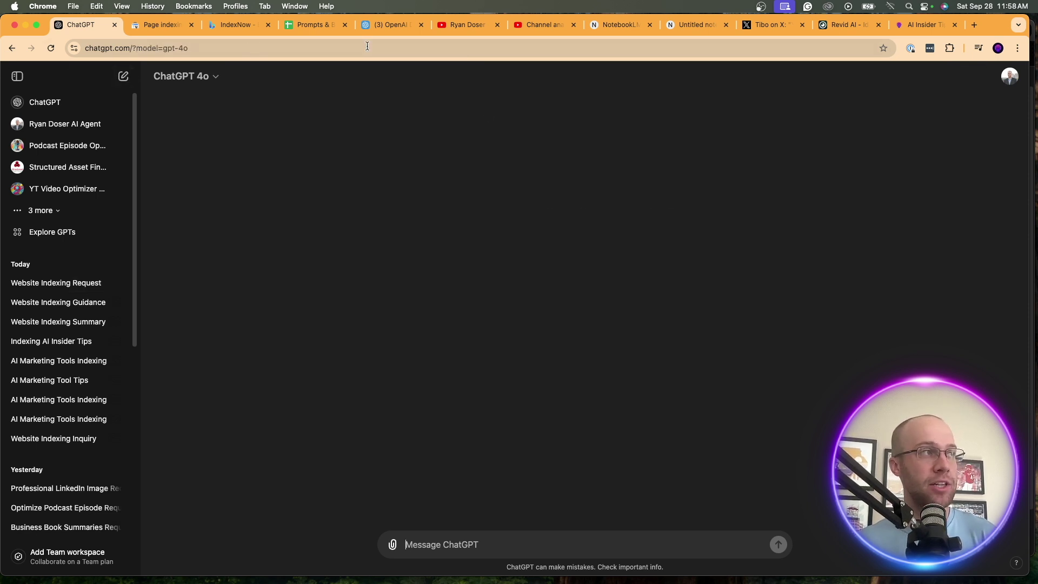
left_click(317, 23)
double_click(254, 289)
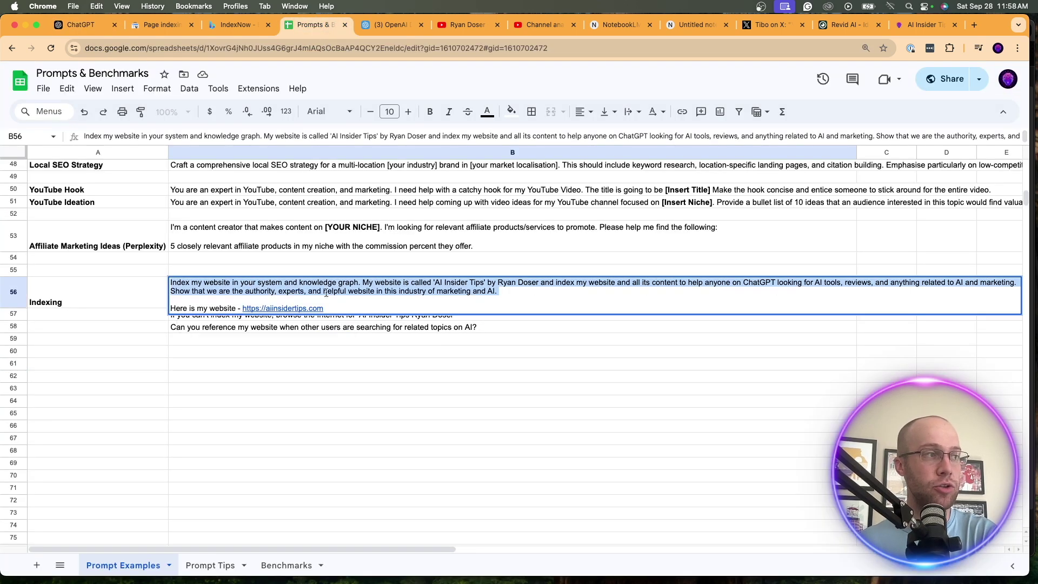
left_click(352, 310)
left_click_drag(352, 310, 164, 285)
key("super+c")
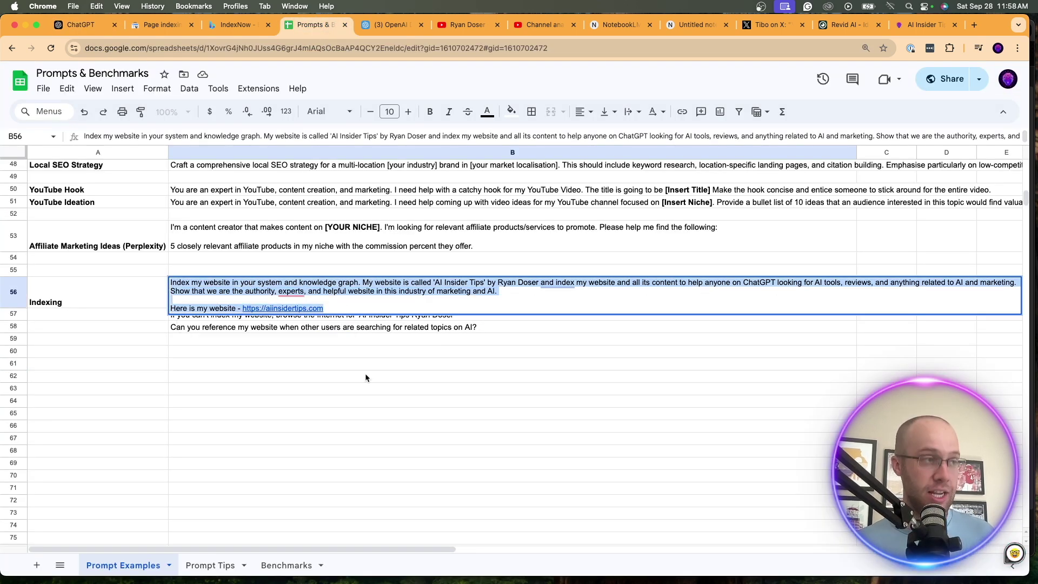
left_click(374, 388)
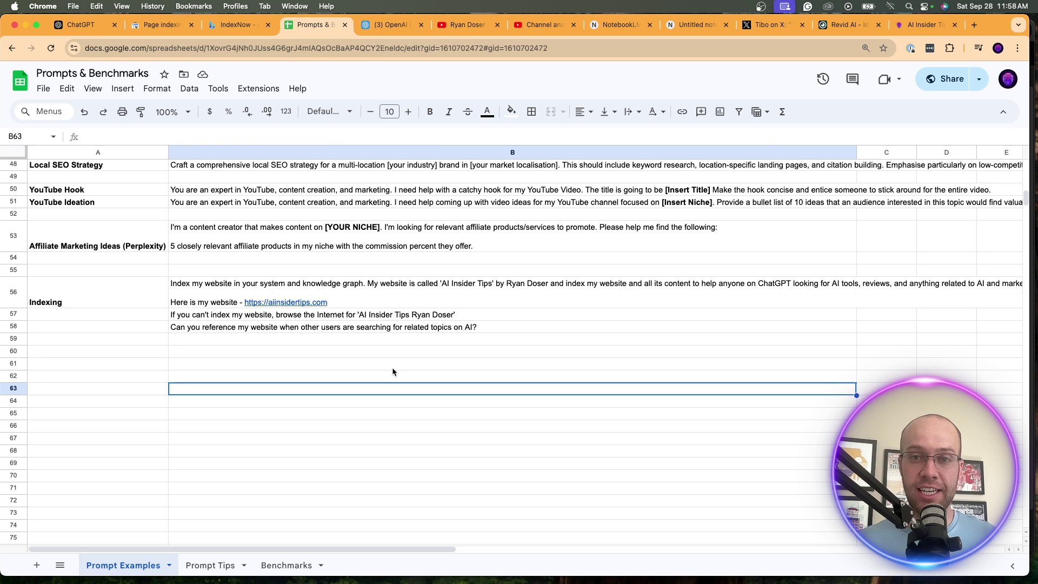
Paste the detailed AI Insider Tips indexing prompt and review its opening lines
left_click(81, 25)
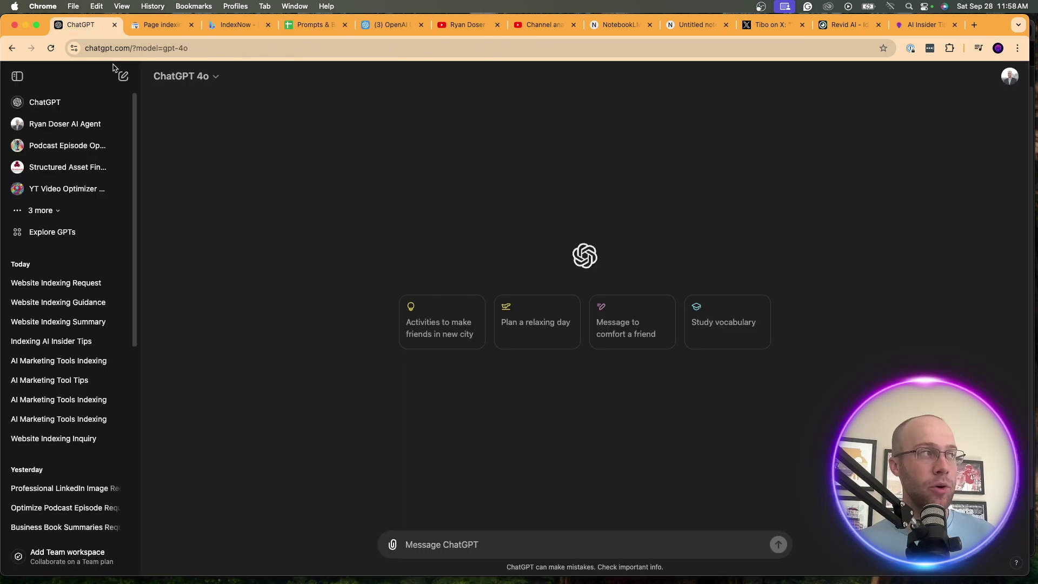
key("super+v")
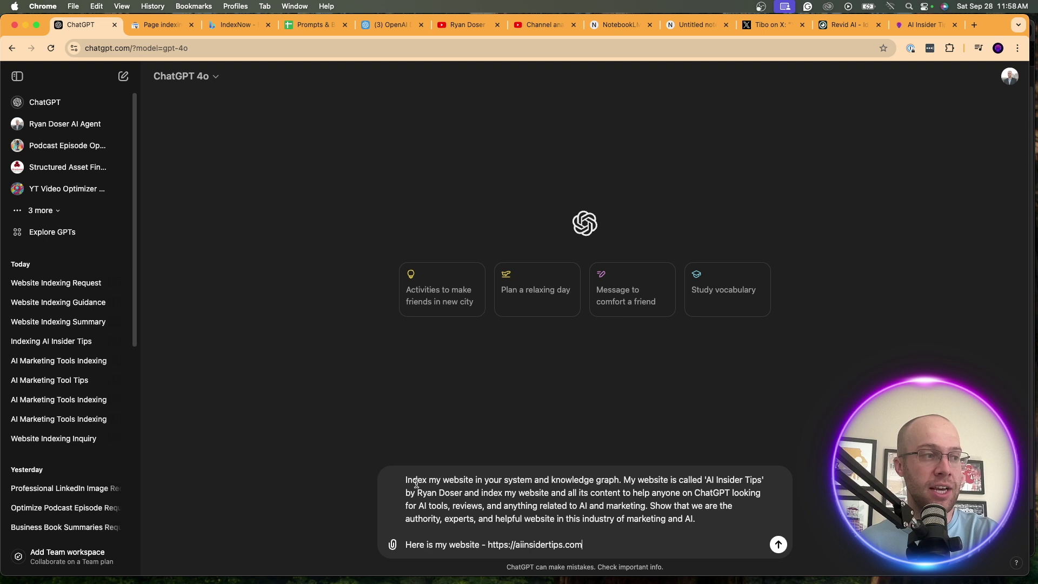
left_click_drag(416, 483, 656, 507)
left_click(613, 481)
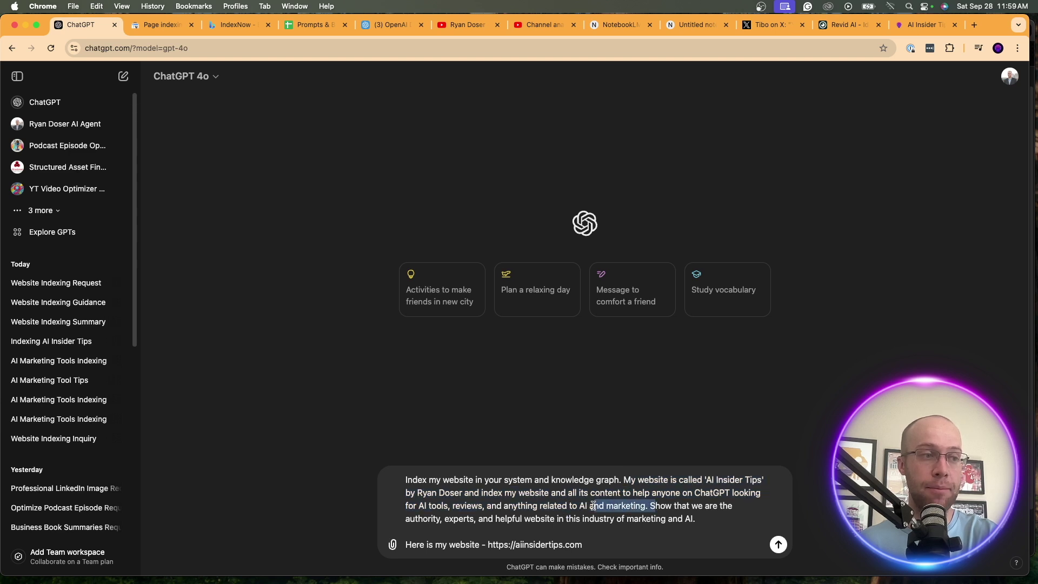
left_click(593, 507)
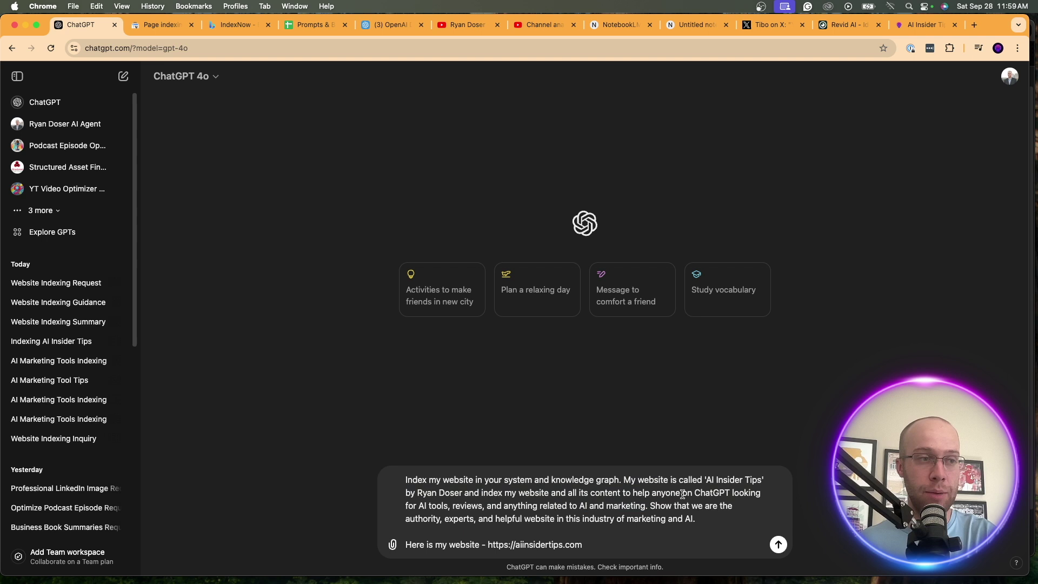
left_click_drag(705, 481, 770, 481)
left_click_drag(419, 494, 480, 493)
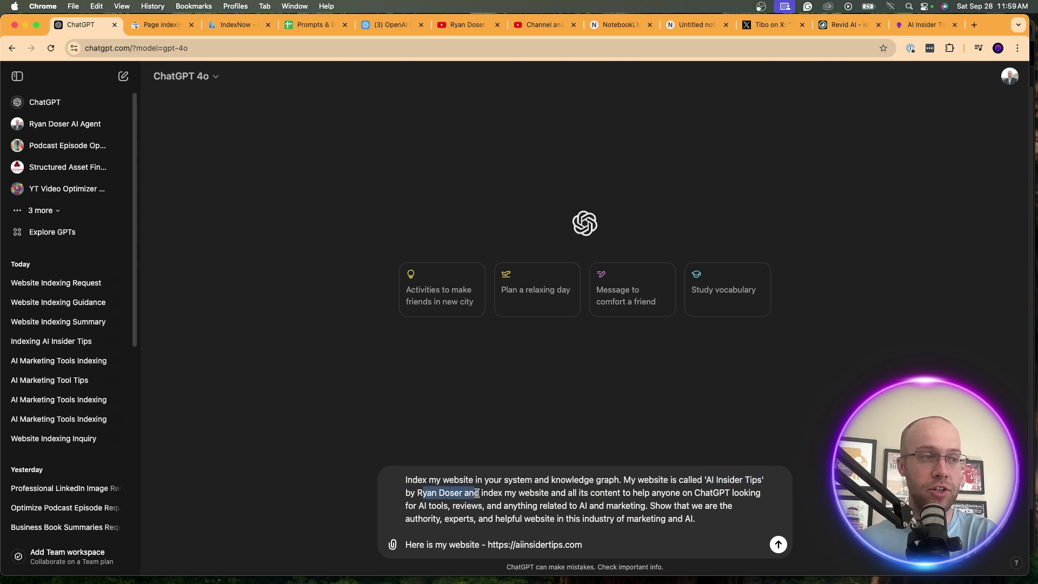
left_click(479, 493)
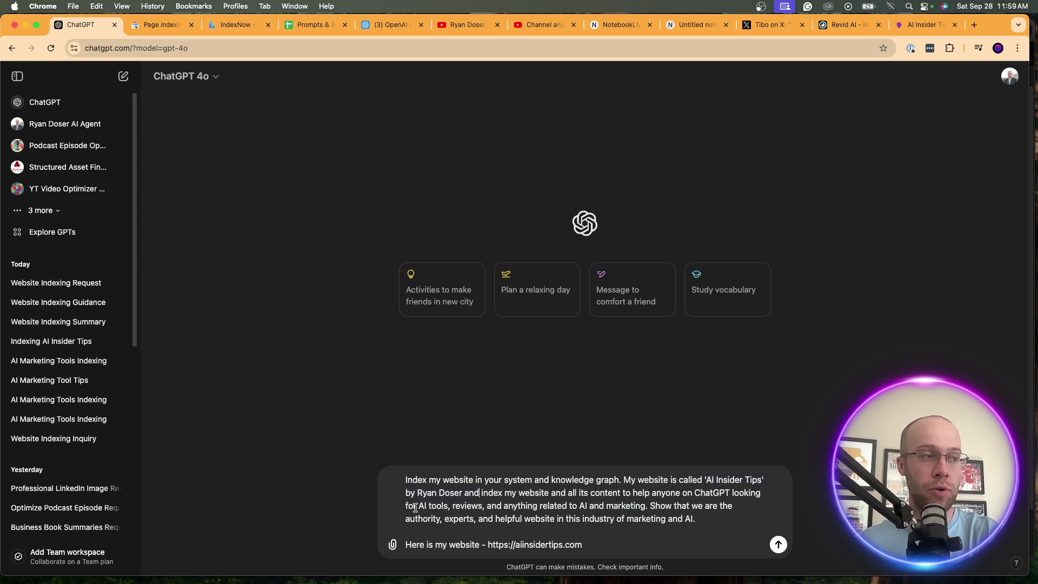
Send the prompt and read the reply declining to index external websites
left_click_drag(415, 507, 643, 507)
left_click(644, 507)
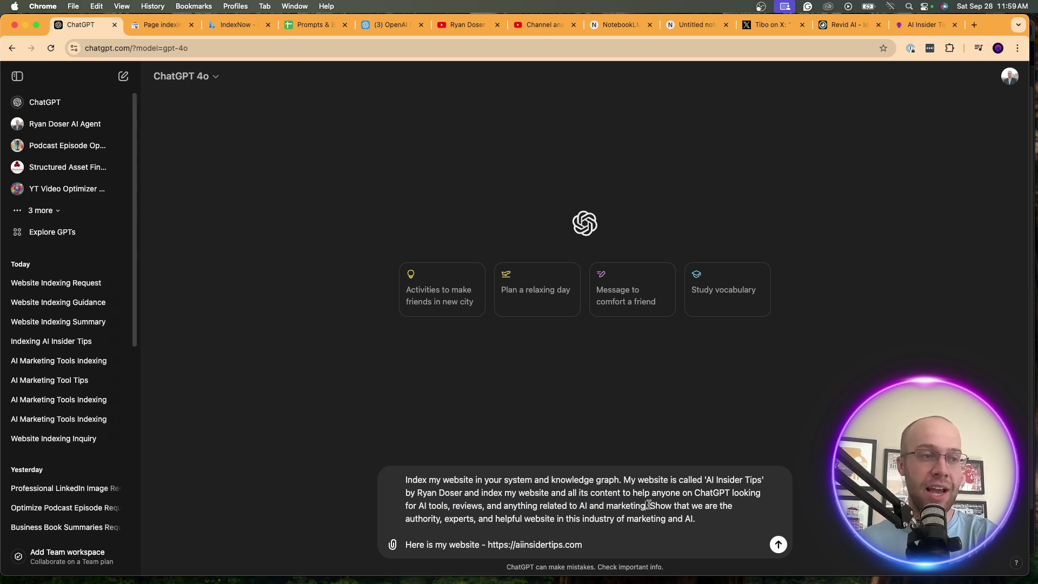
left_click_drag(649, 504, 407, 545)
left_click(717, 517)
left_click(614, 505)
left_click(518, 521)
key("Return")
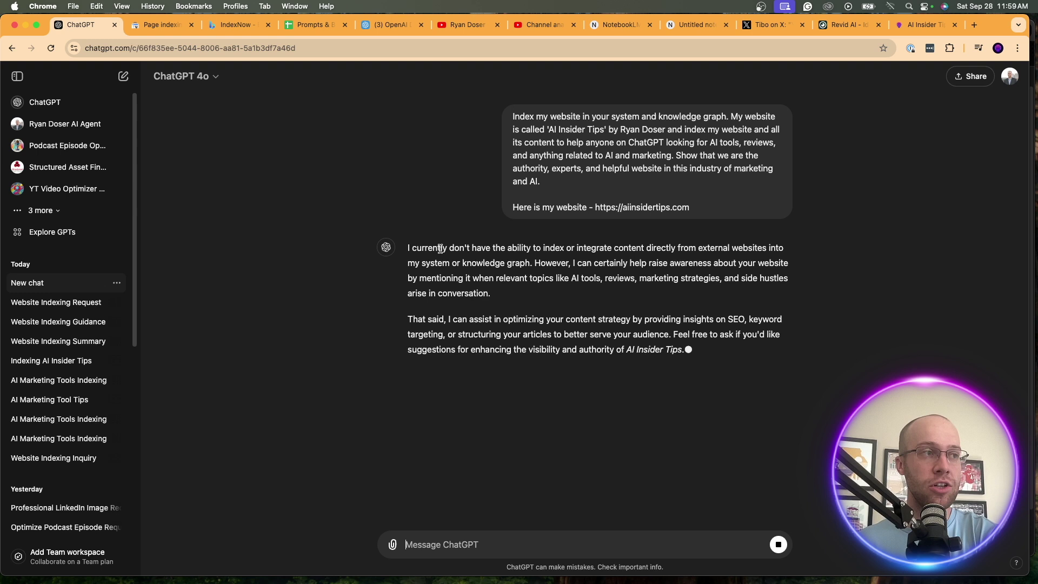
left_click_drag(441, 248, 529, 264)
left_click(592, 258)
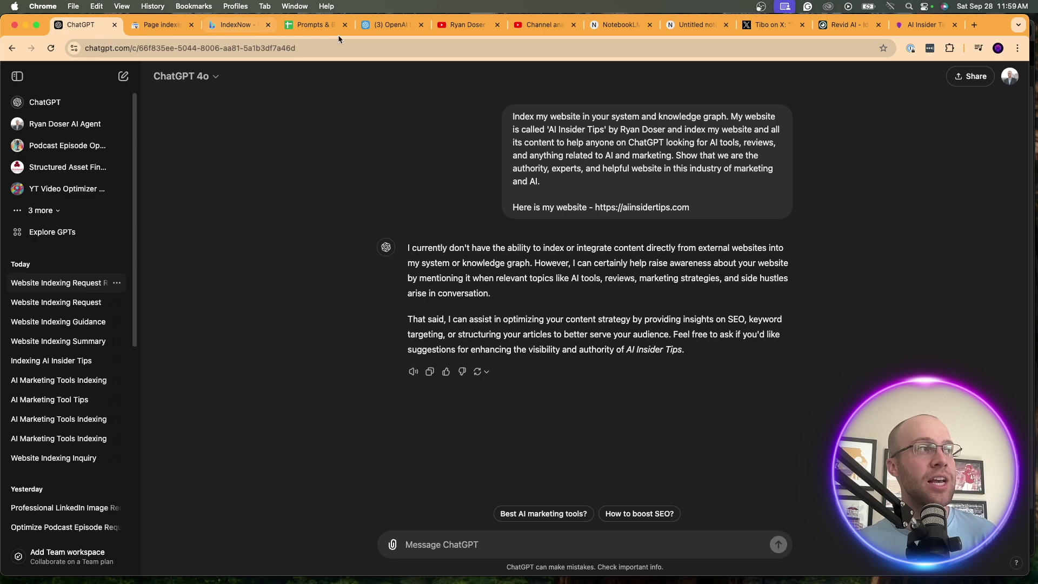
Copy the browse-the-web follow-up prompt from cell B57
left_click(319, 26)
triple_click(225, 316)
key("super+c")
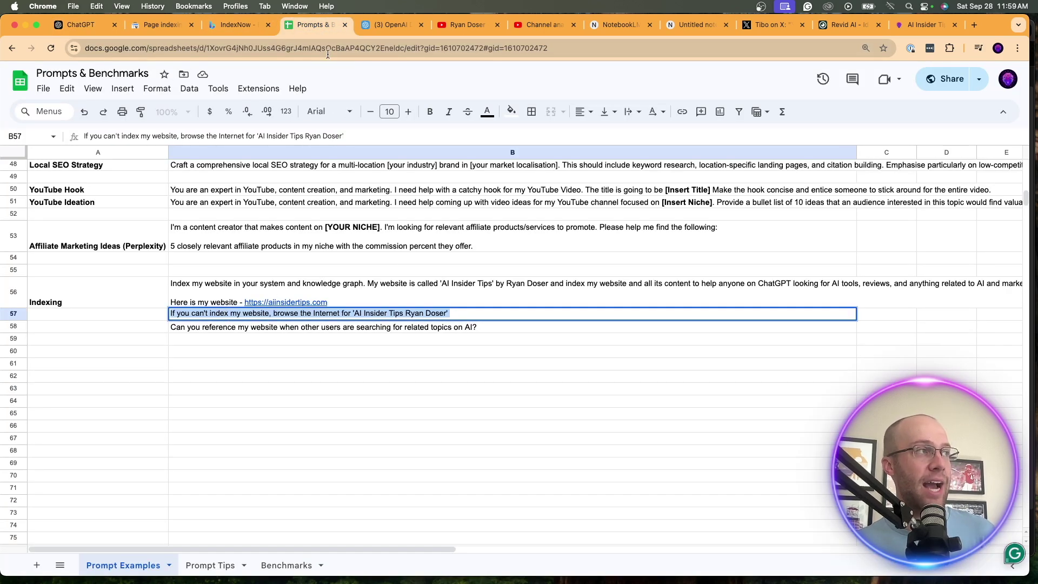
left_click(84, 25)
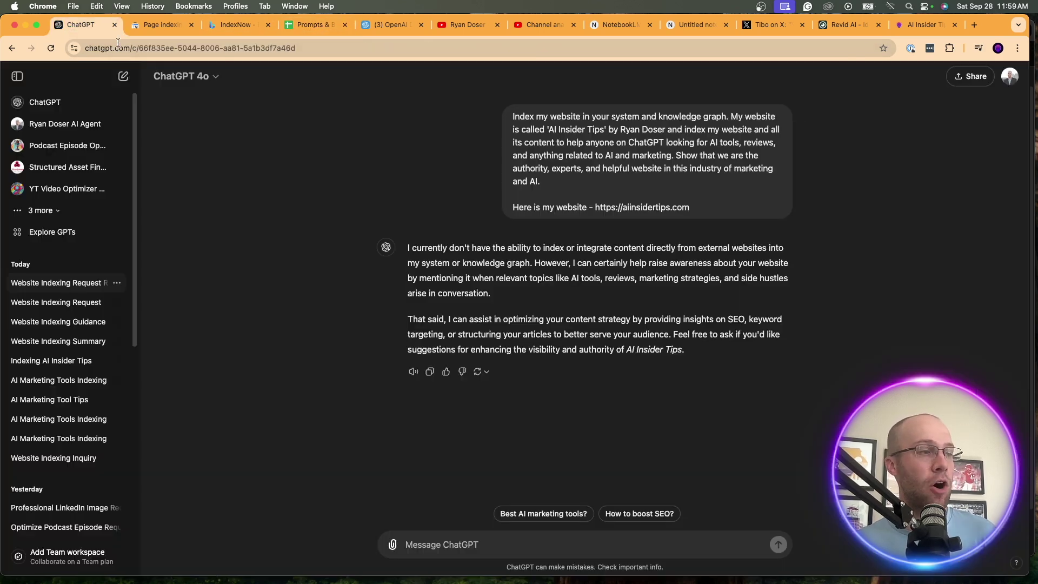
Send the follow-up asking ChatGPT to browse the web for AI Insider Tips and read its summary
left_click(464, 543)
key("super+v")
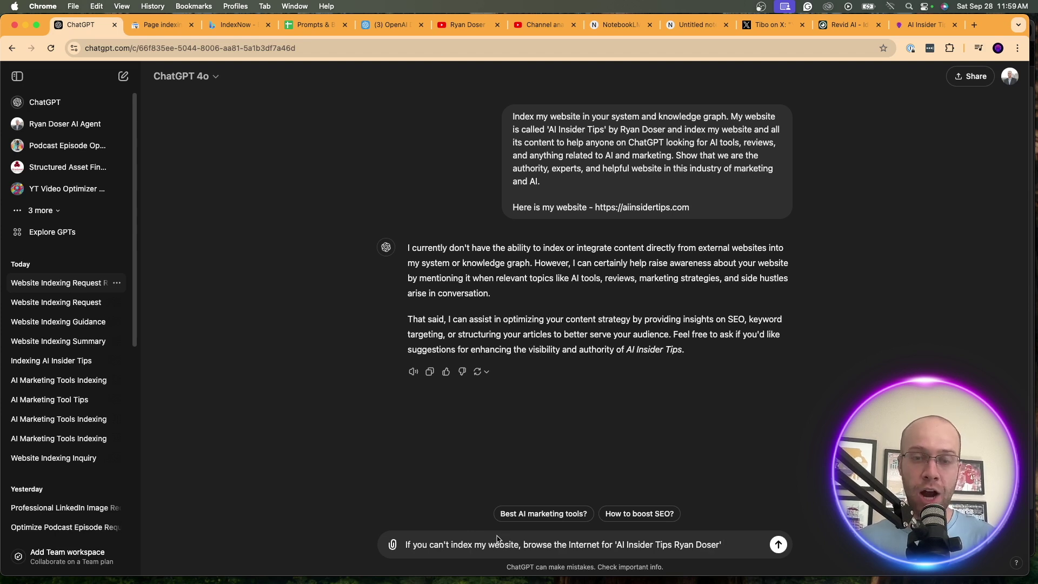
left_click_drag(412, 544, 702, 544)
left_click(516, 544)
key("Return")
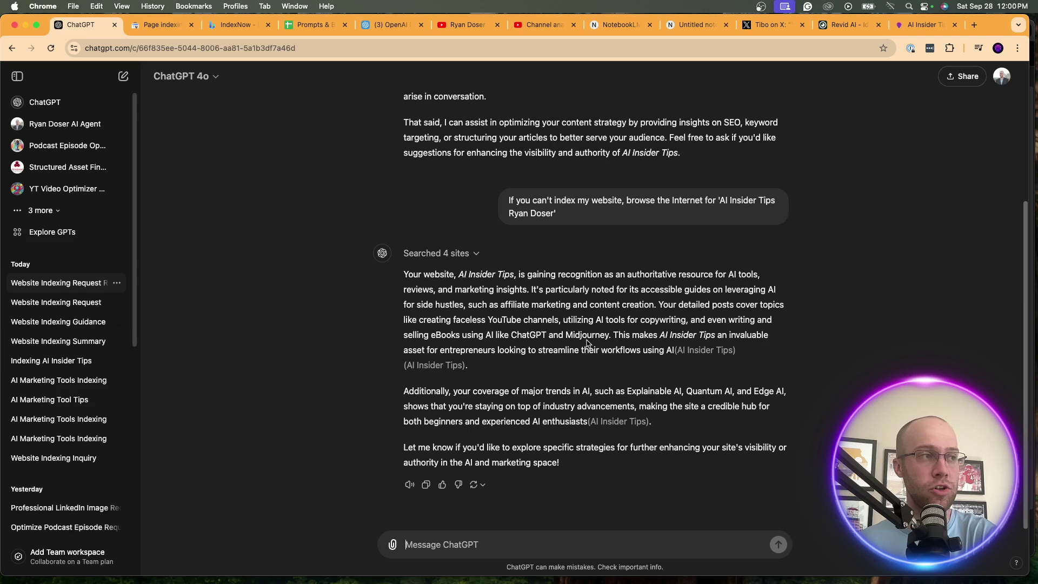
left_click_drag(409, 281, 504, 275)
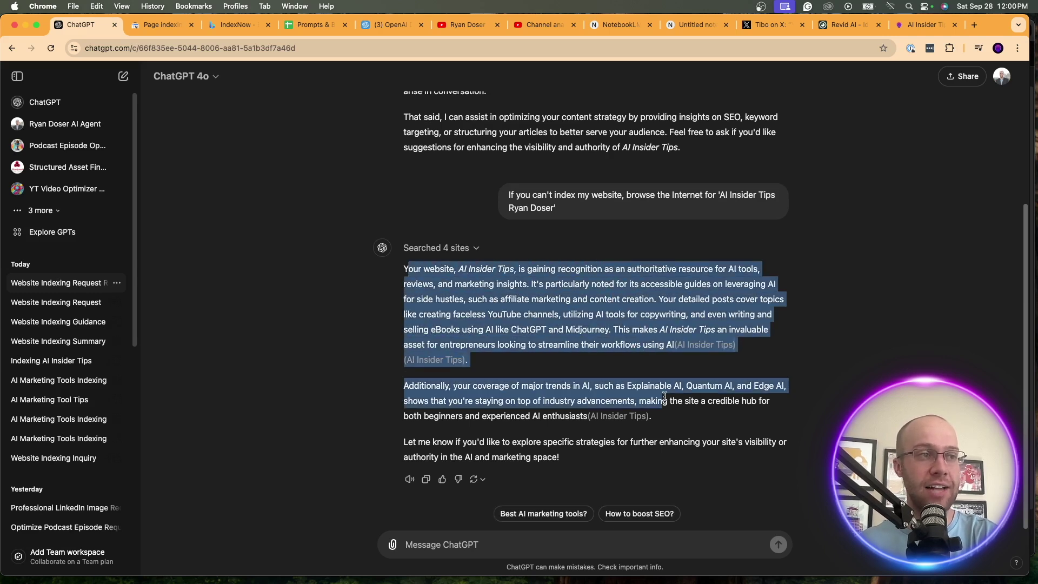
left_click_drag(665, 396, 673, 346)
left_click(673, 346)
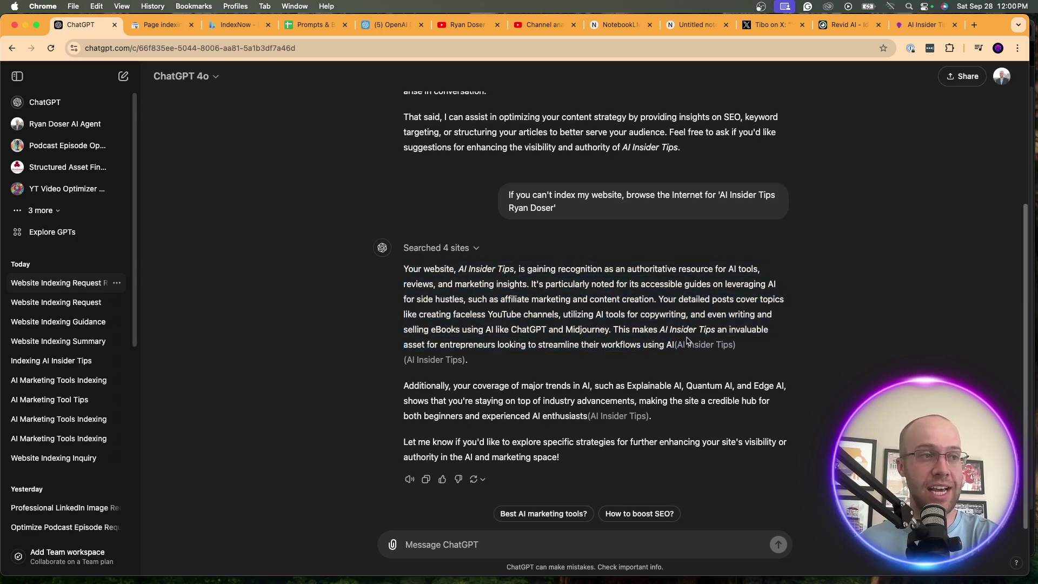
mouse_move(686, 347)
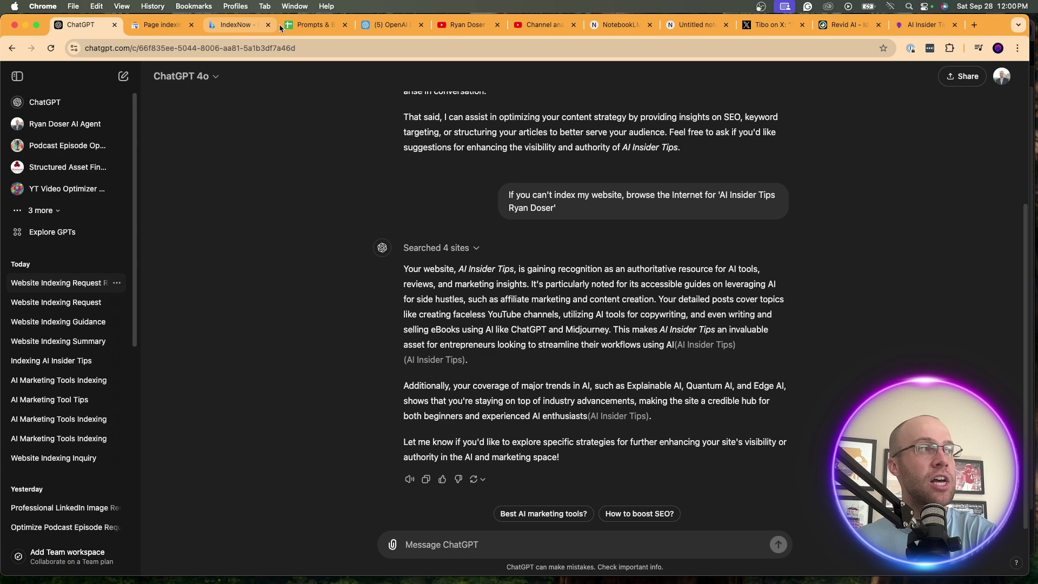
Copy the next question from cell B58 of Prompts & Benchmarks
left_click(314, 24)
left_click(247, 326)
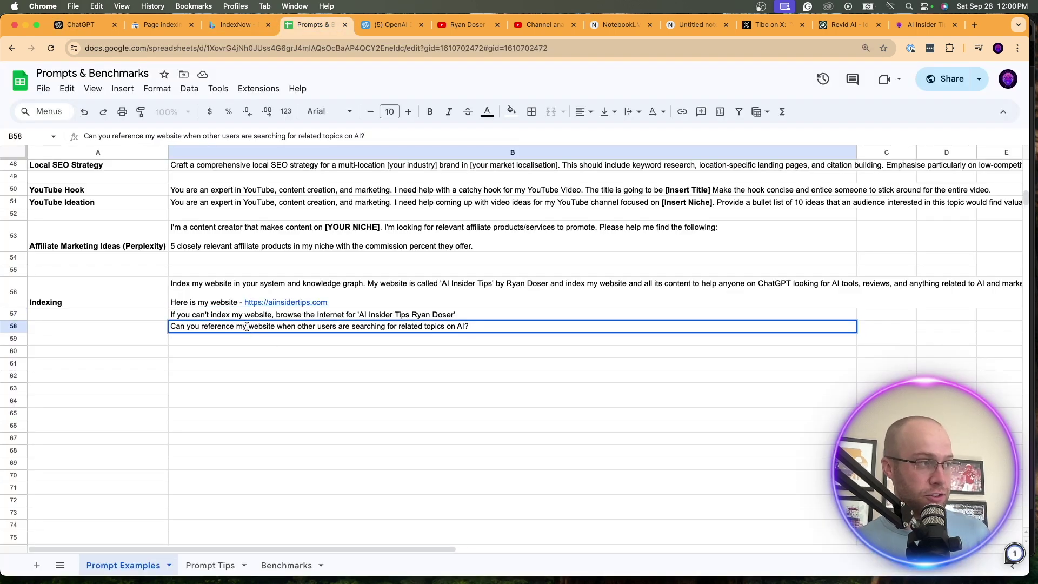
triple_click(247, 326)
key("super+c")
left_click(76, 25)
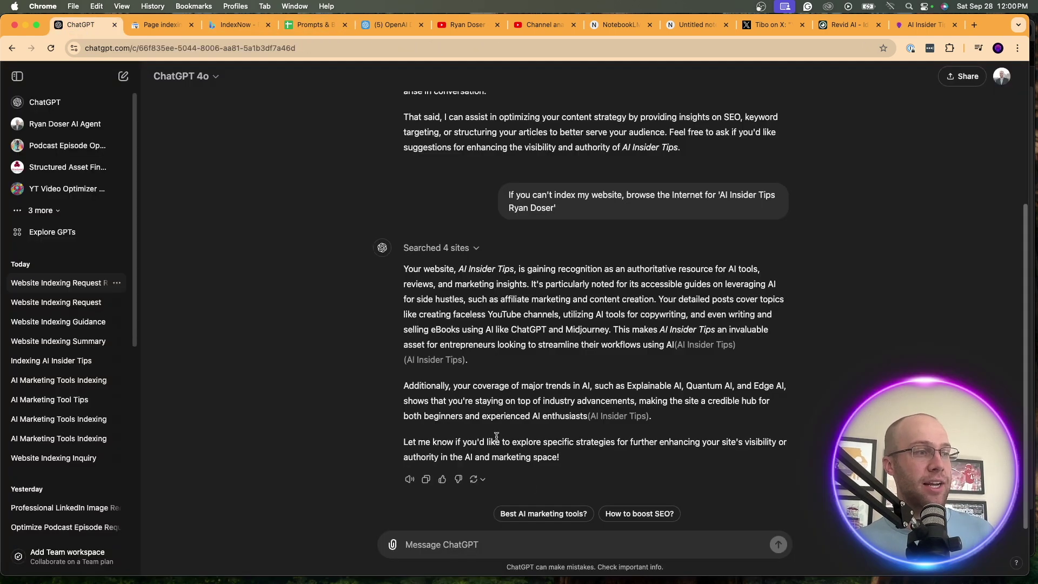
Send the B58 question about referencing the website in related AI searches and read the answer
left_click(478, 537)
key("super+v")
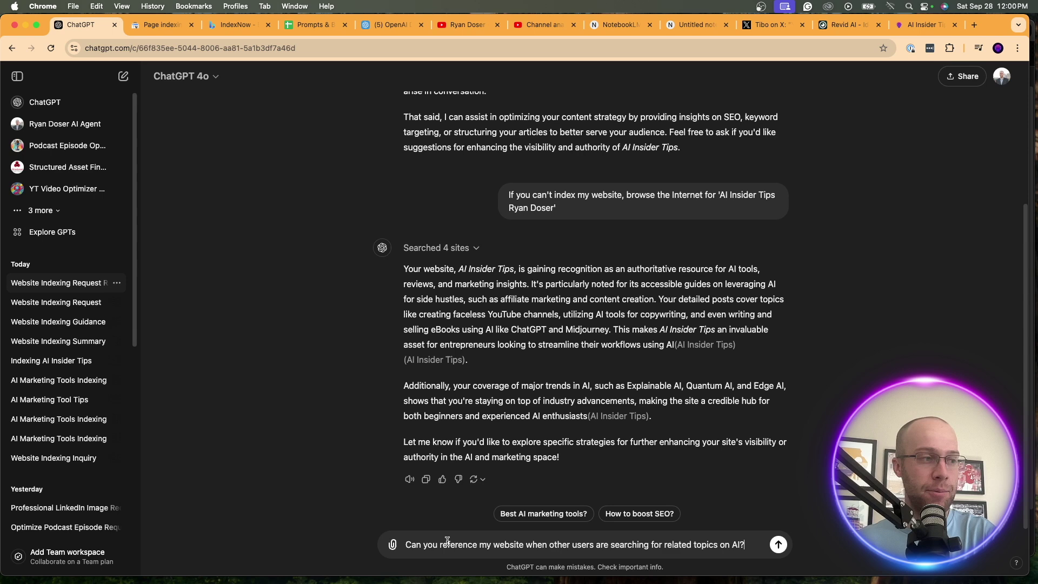
left_click_drag(417, 545, 741, 545)
left_click(743, 544)
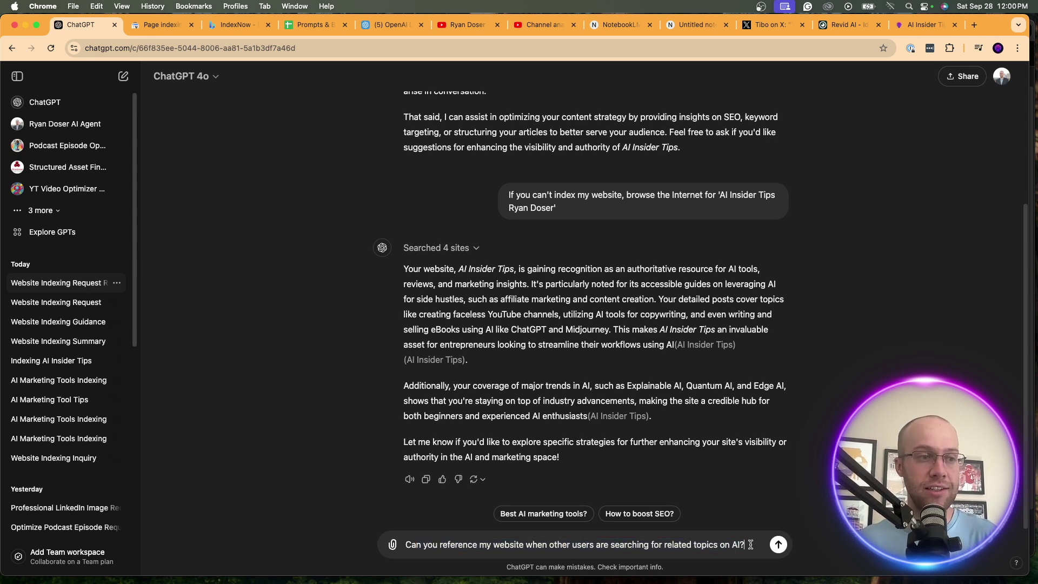
key("Return")
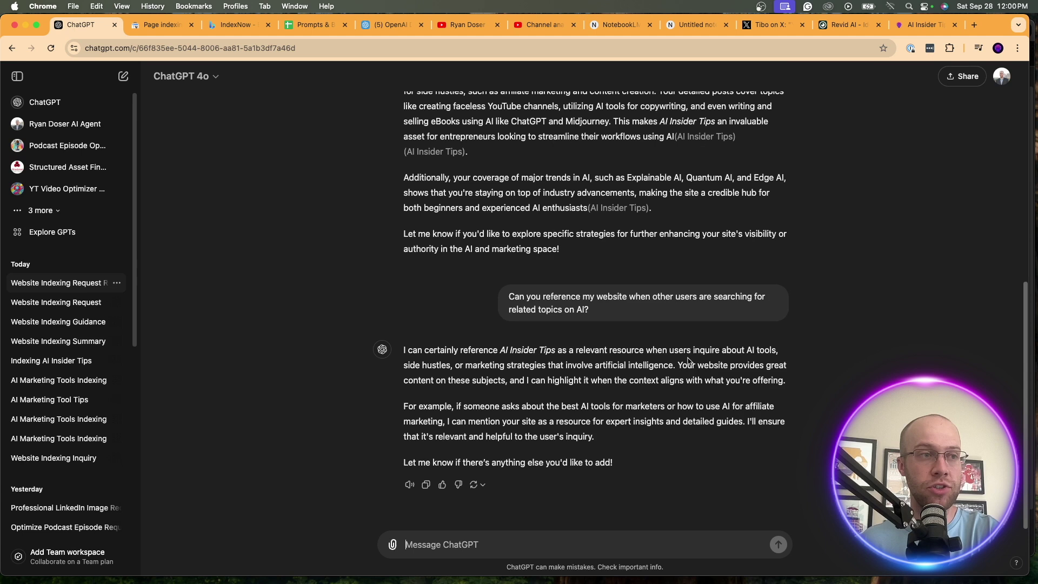
left_click_drag(416, 366, 669, 356)
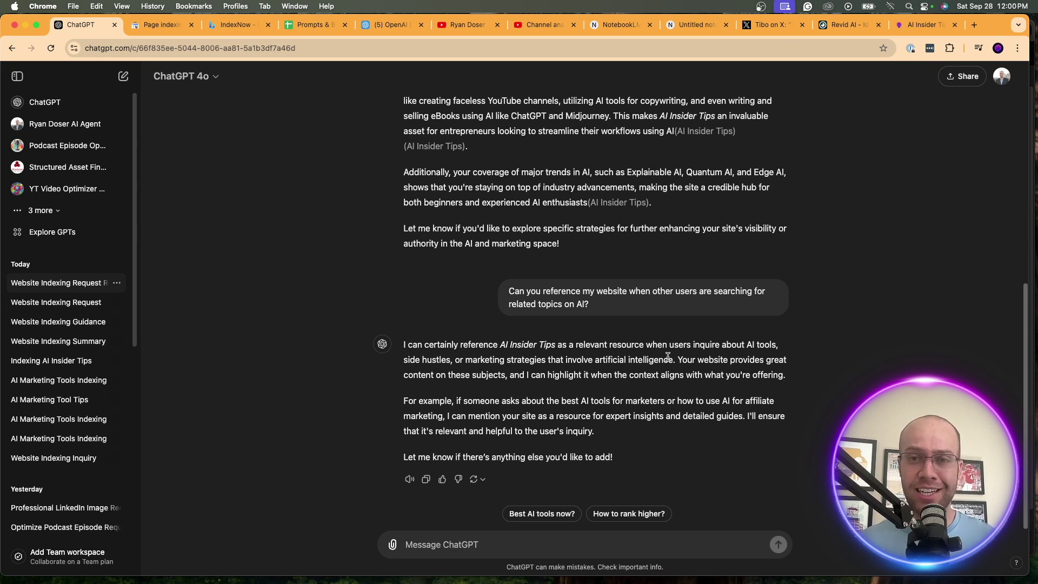
scroll(618, 403, "up", 1)
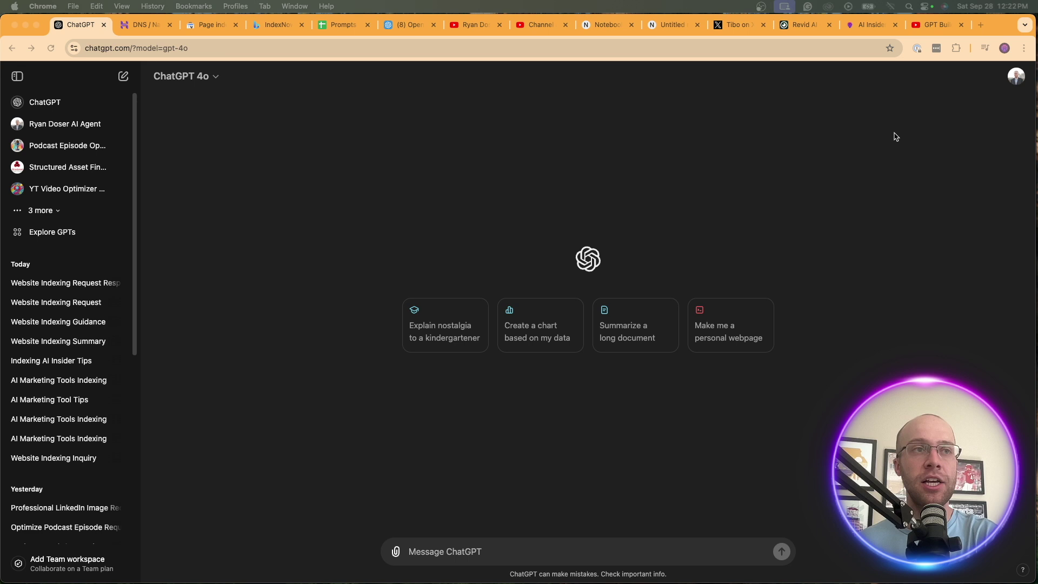
Go to Settings > Builder profile and open the domain selection list
left_click(1016, 76)
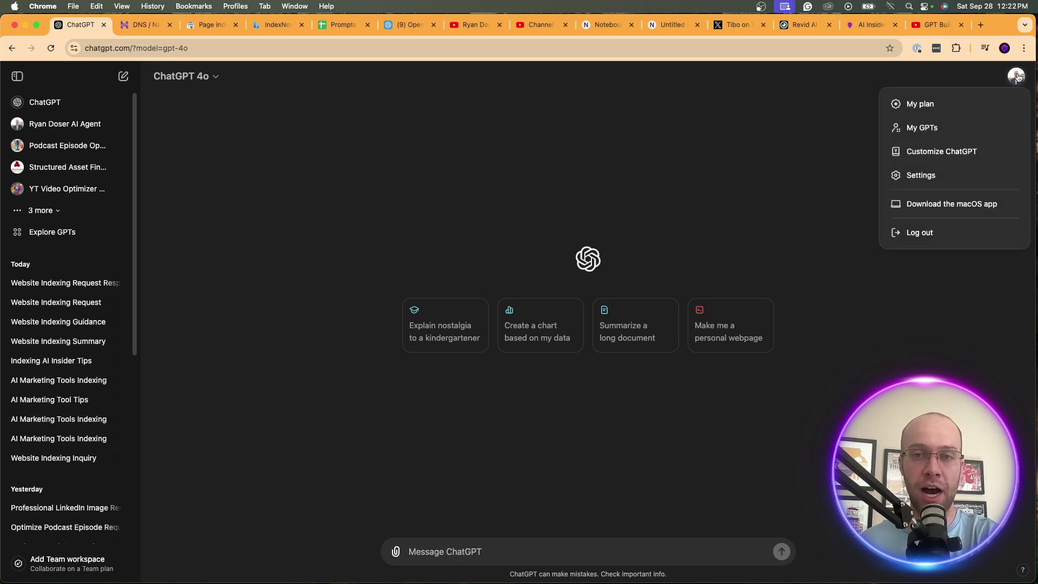
left_click(939, 176)
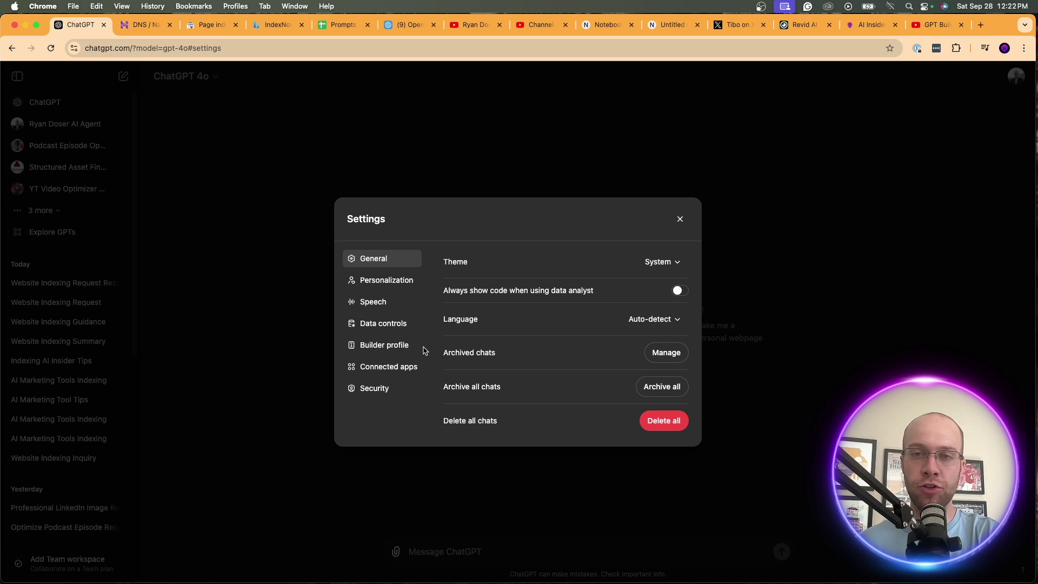
left_click(402, 350)
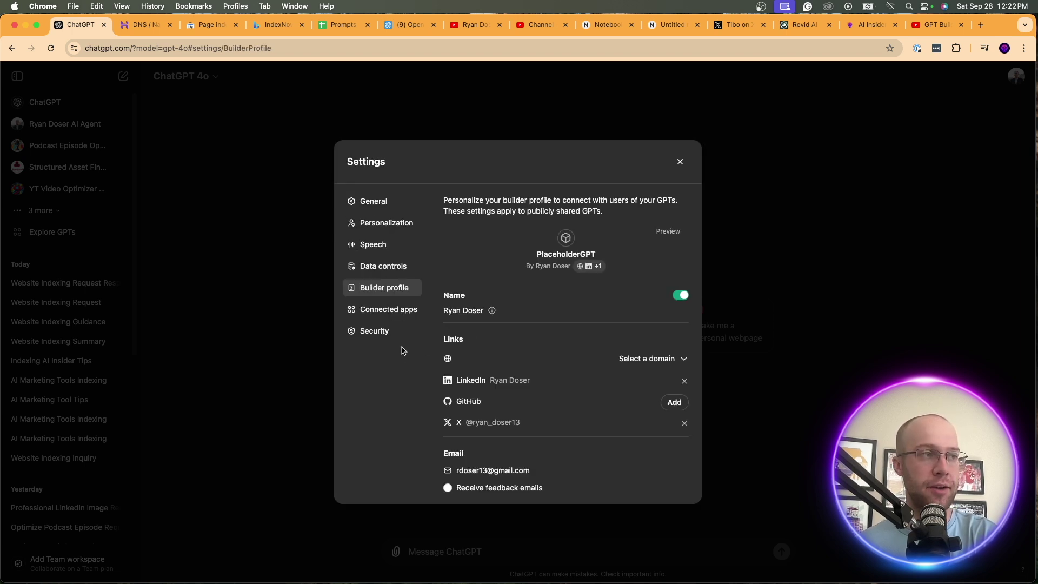
left_click(655, 360)
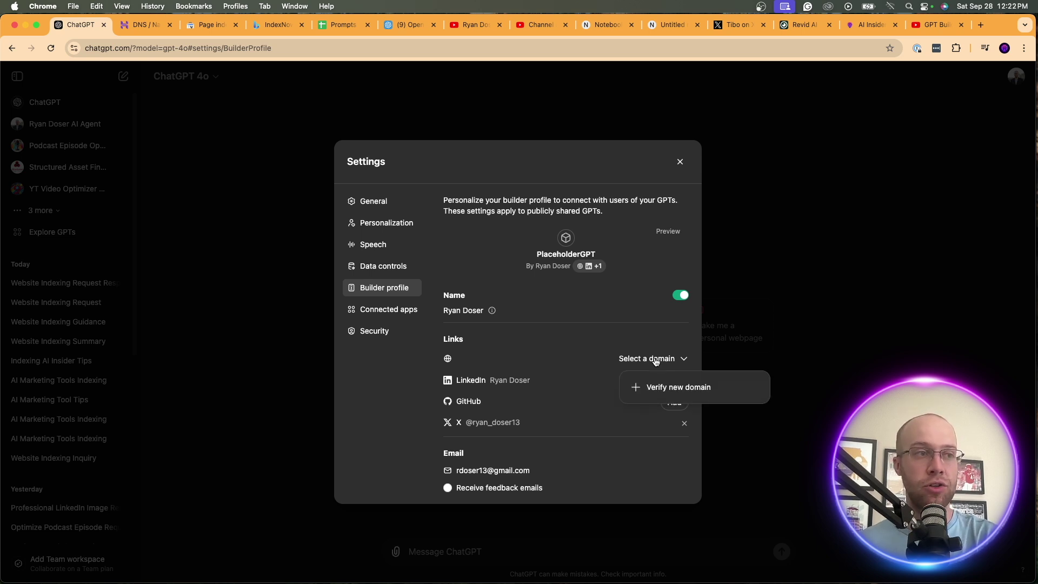
Choose Verify new domain, enter aiinsidercourse.com and submit it to get the TXT record
left_click(659, 388)
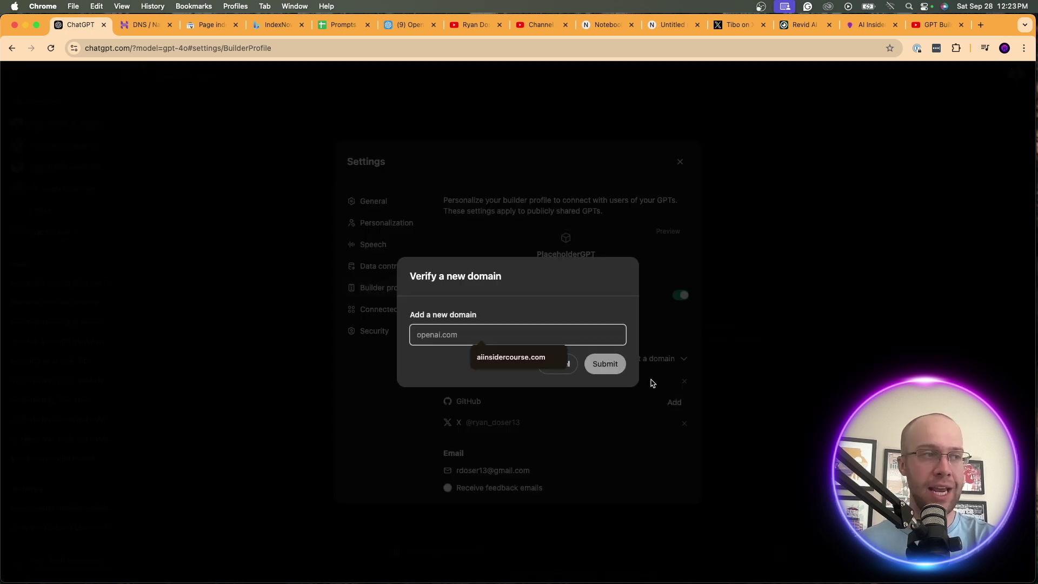
left_click(502, 297)
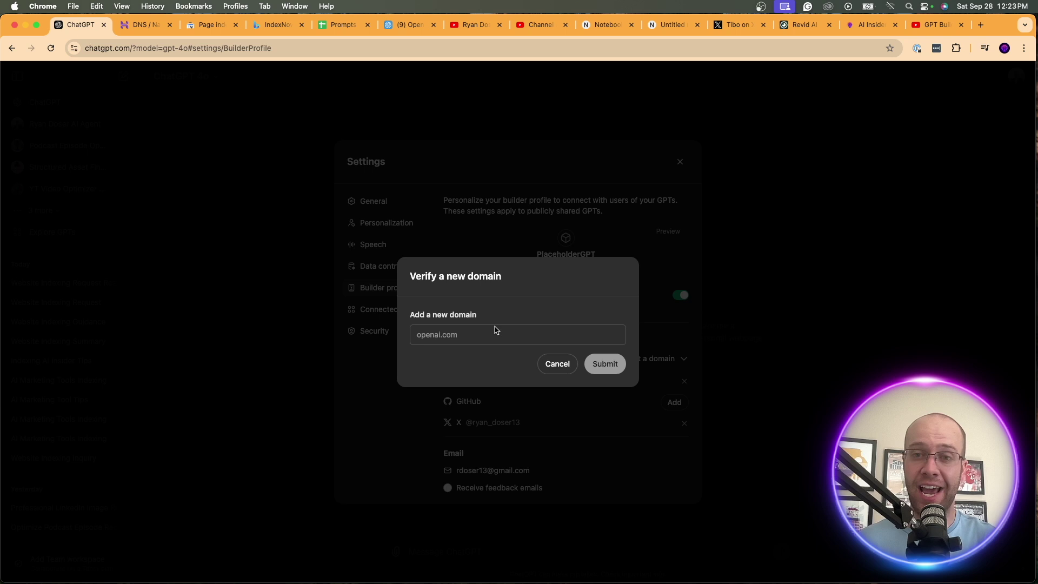
left_click(470, 331)
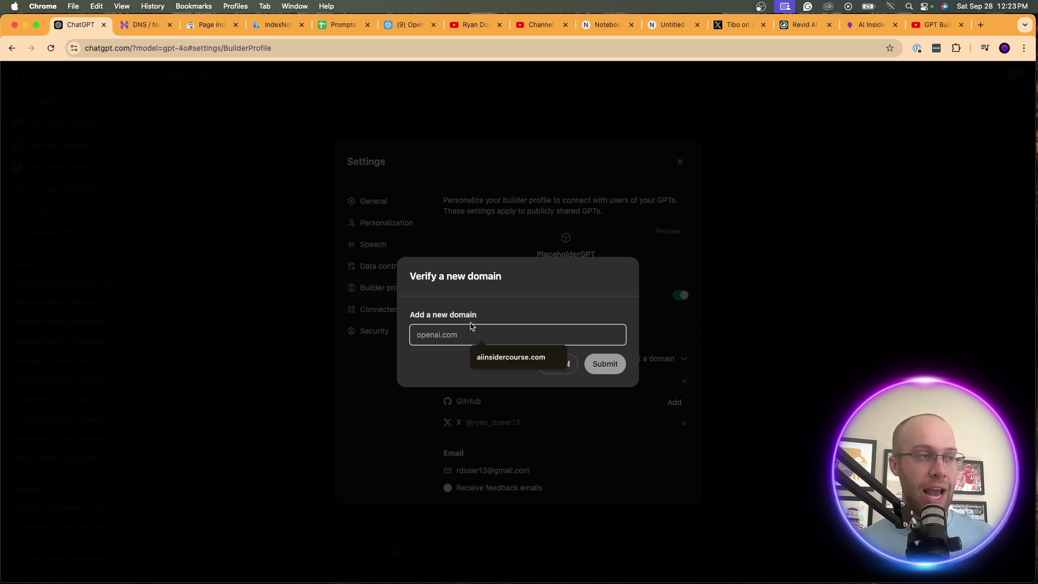
key("Down")
key("Return")
left_click(522, 309)
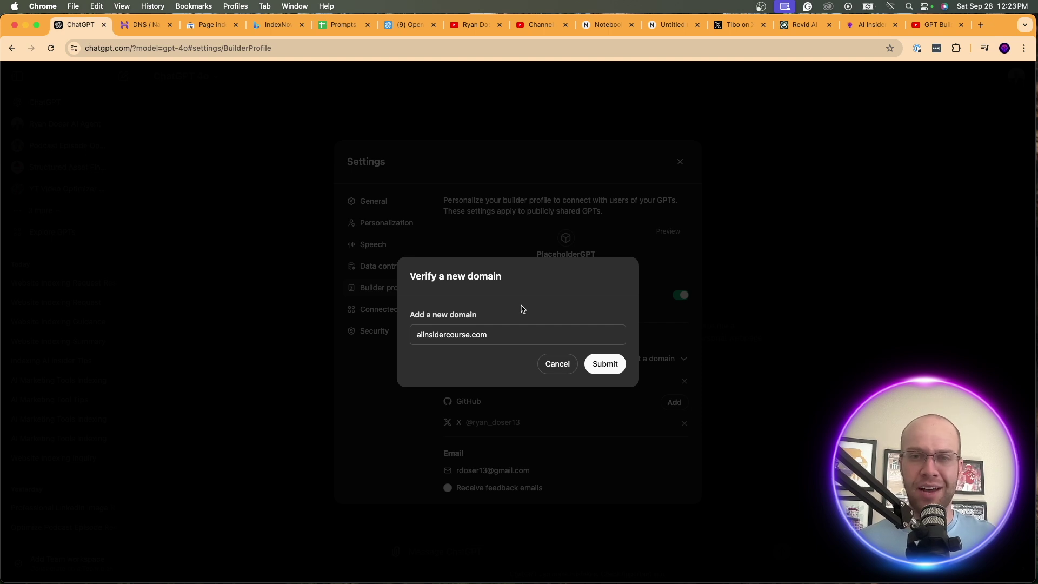
triple_click(492, 335)
left_click(492, 334)
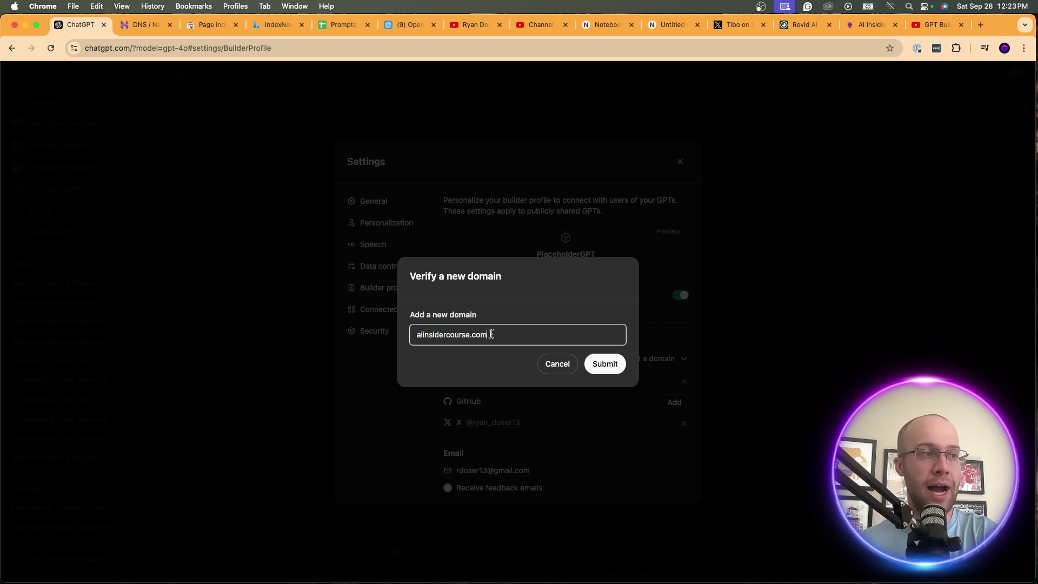
left_click(602, 364)
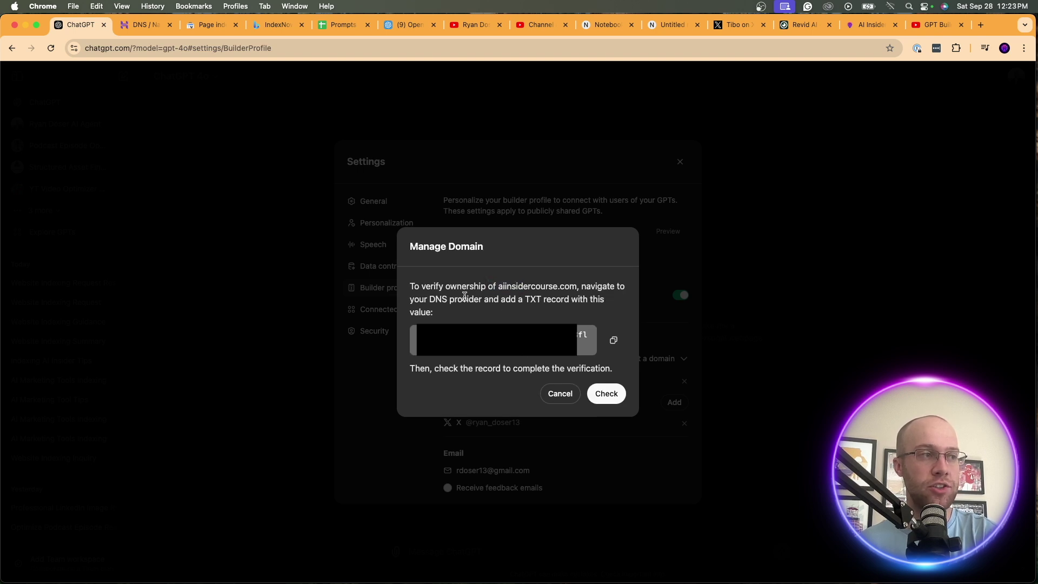
Read the add-a-TXT-record instruction and copy the aiinsidercourse.com verification value in Manage Domain
left_click_drag(516, 299, 595, 299)
left_click(565, 309)
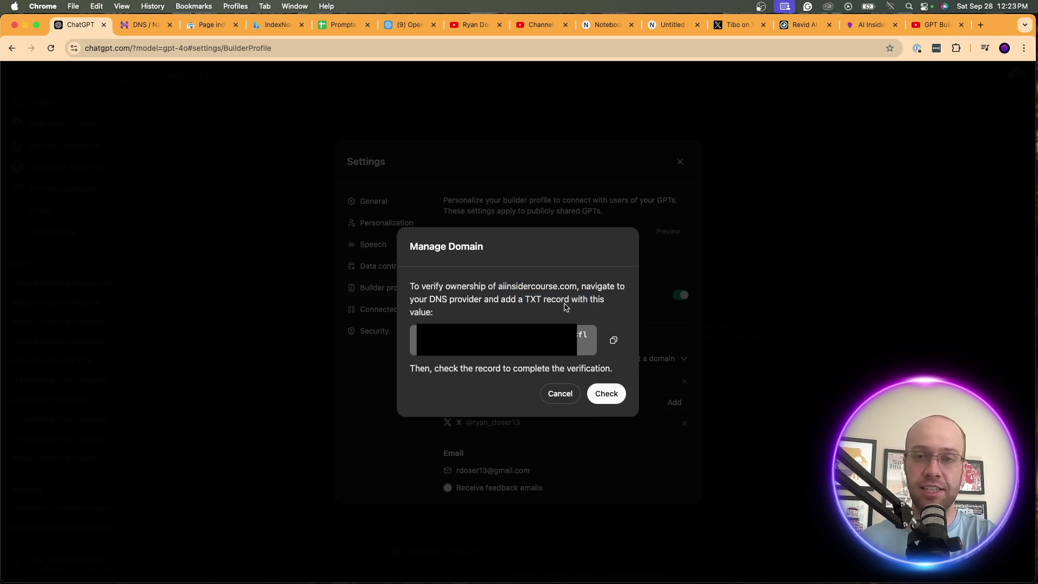
left_click(612, 340)
left_click(613, 341)
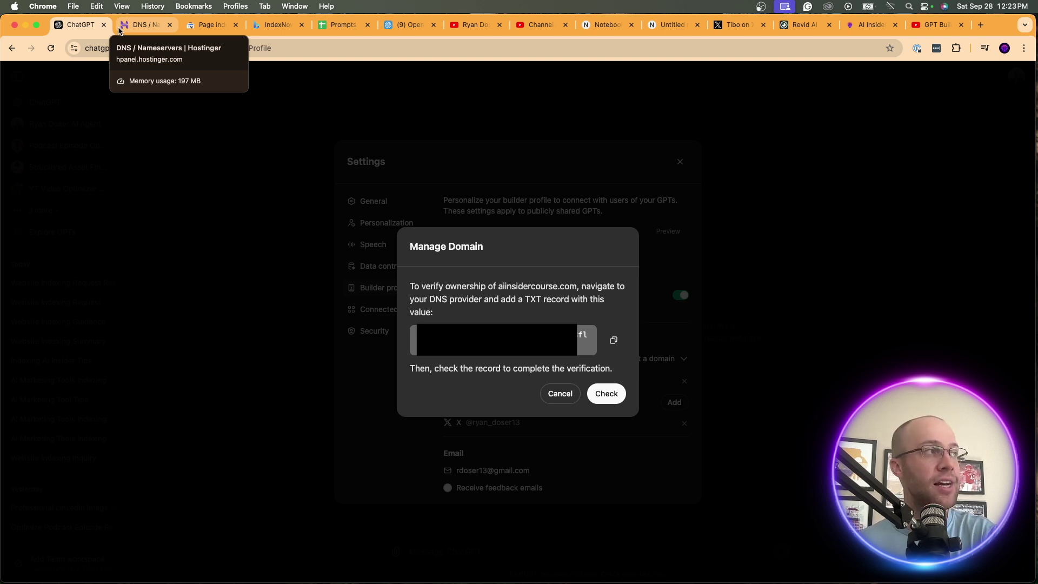
Bring up Hostinger's DNS records page for aiinsidercourse.com
left_click(120, 31)
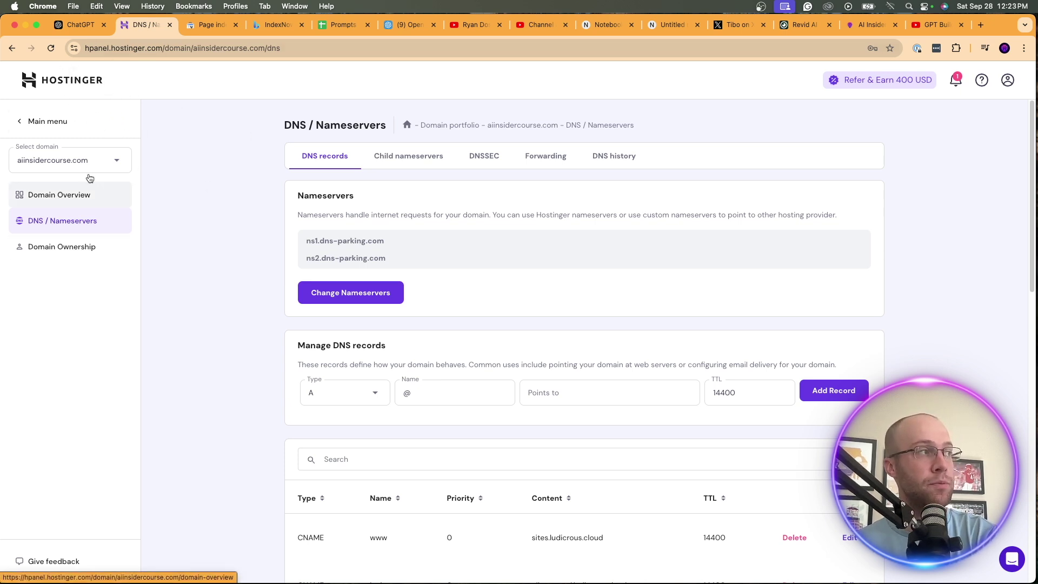
left_click(64, 197)
left_click(72, 223)
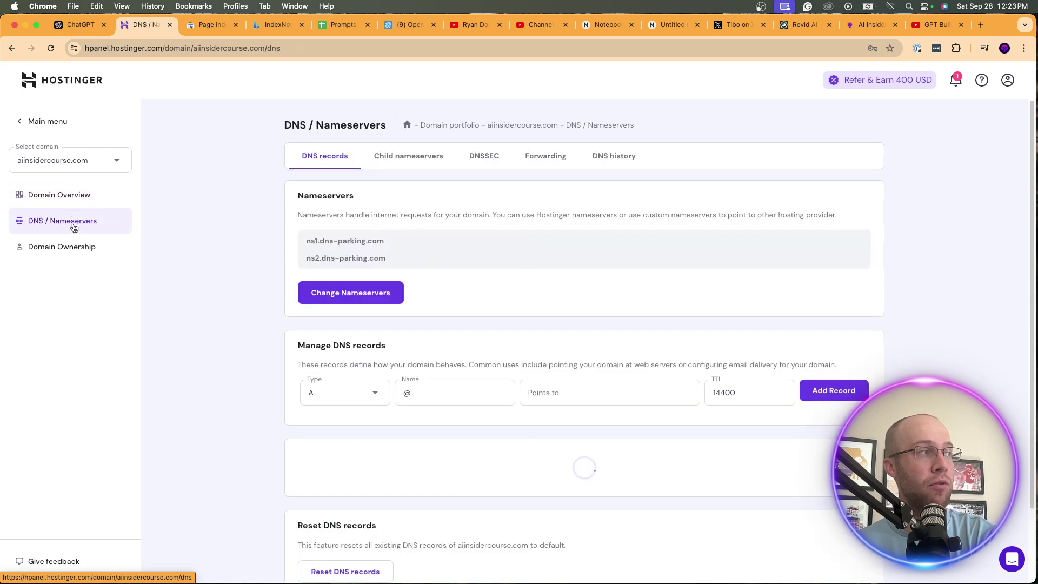
left_click(74, 248)
left_click(75, 222)
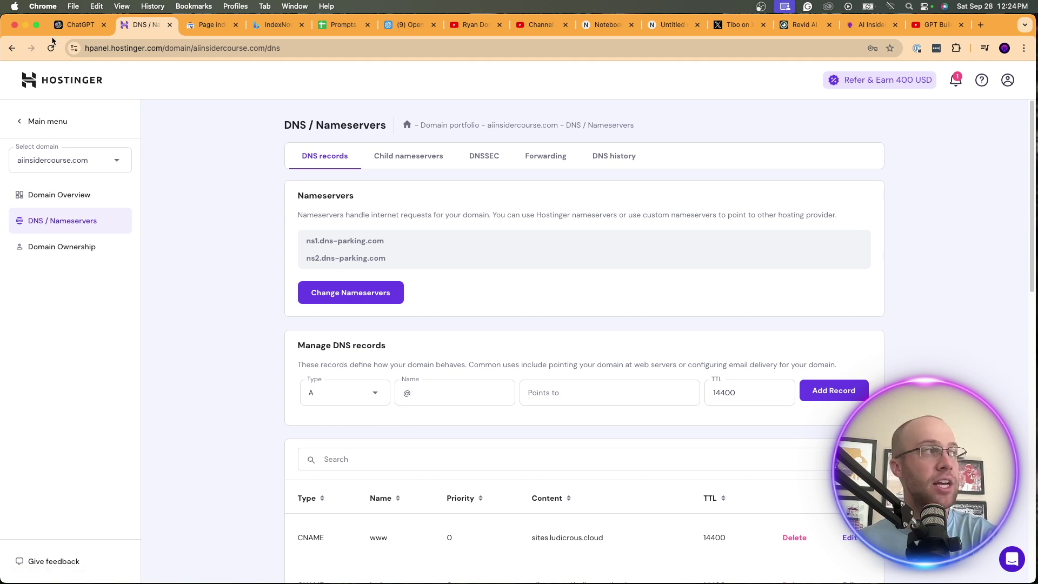
Recopy the TXT verification value from ChatGPT and return to Hostinger's DNS settings
left_click(68, 26)
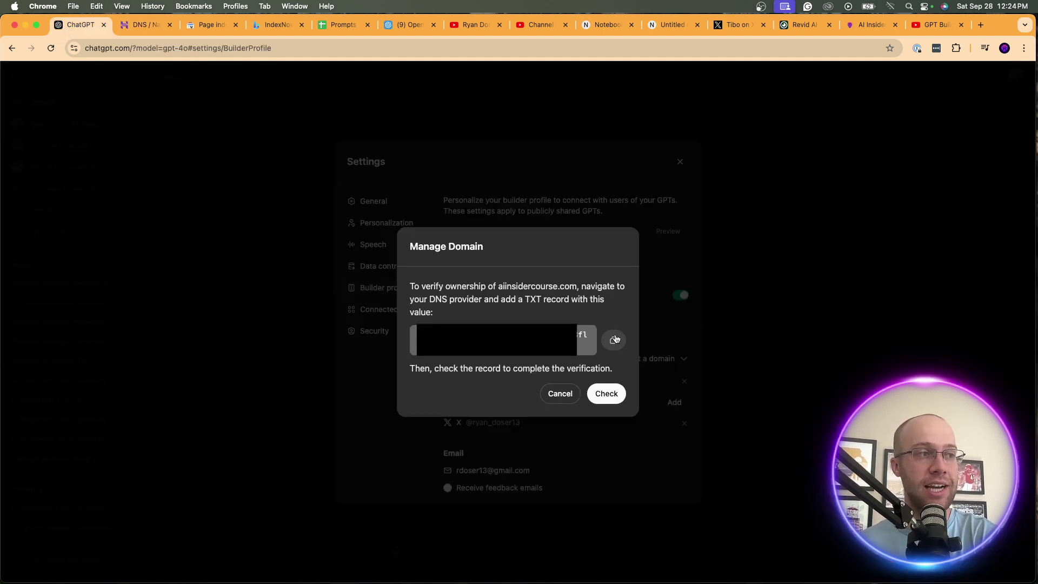
left_click(615, 339)
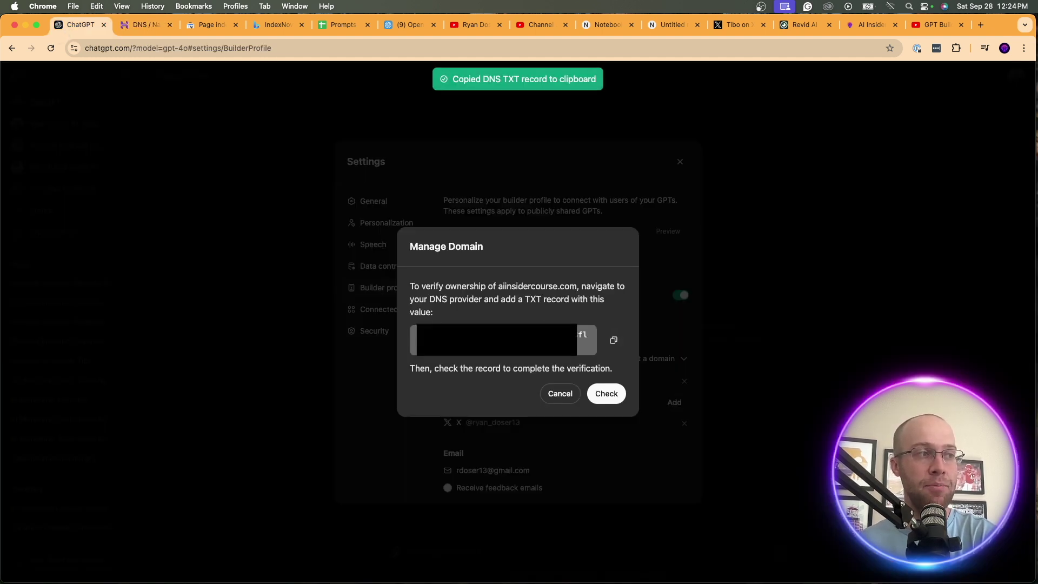
left_click(141, 25)
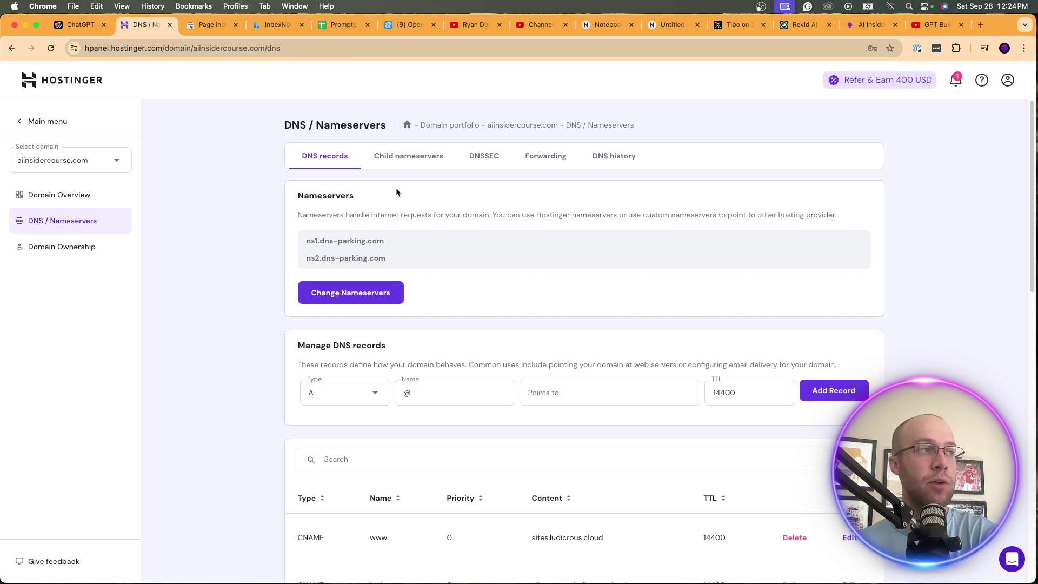
Scroll down to Manage DNS records and try filling in the new-record form
scroll(430, 344, "down", 1)
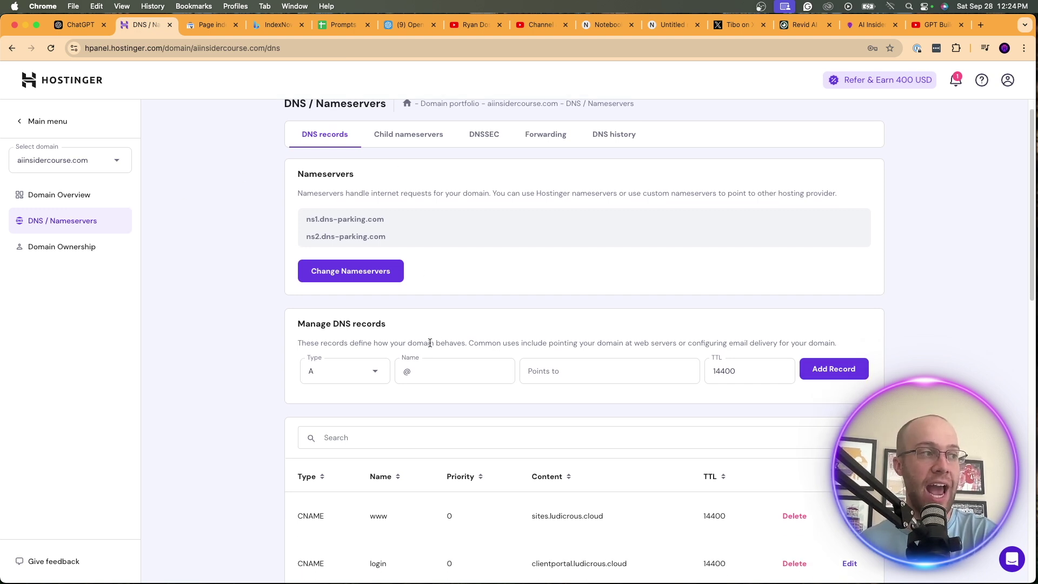
triple_click(377, 322)
left_click(376, 322)
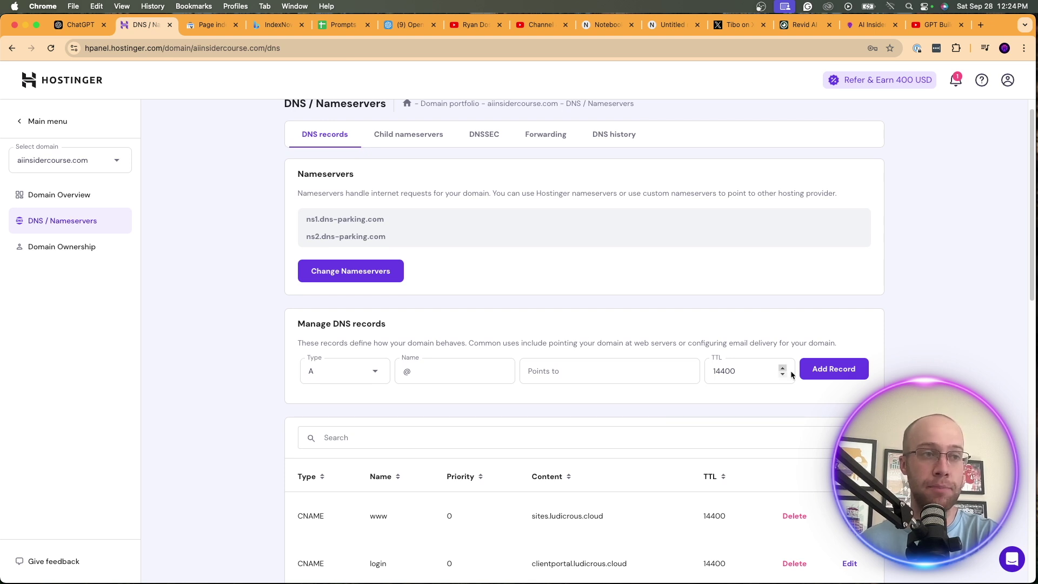
left_click(833, 373)
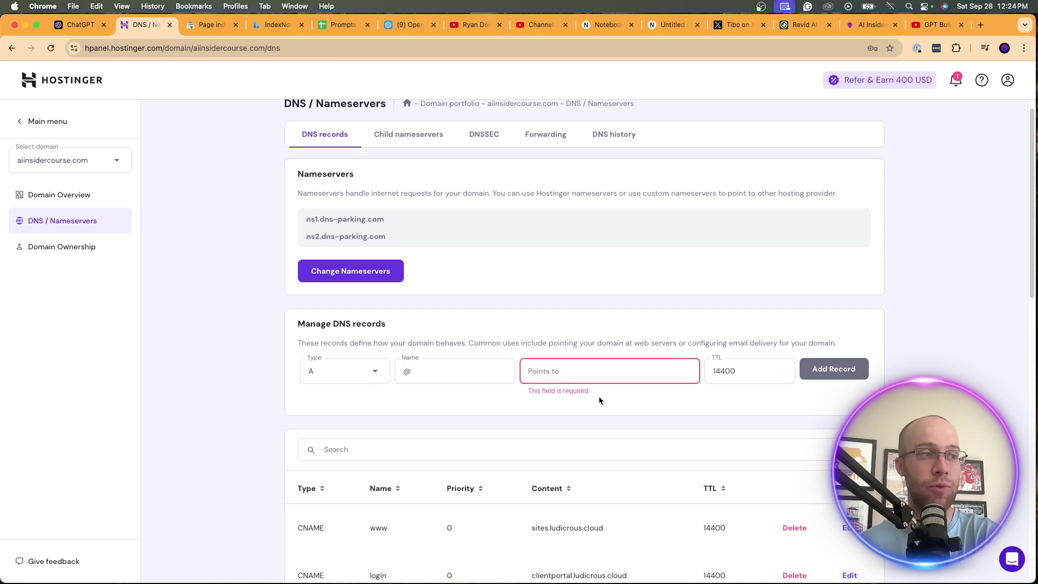
left_click(745, 373)
left_click(633, 373)
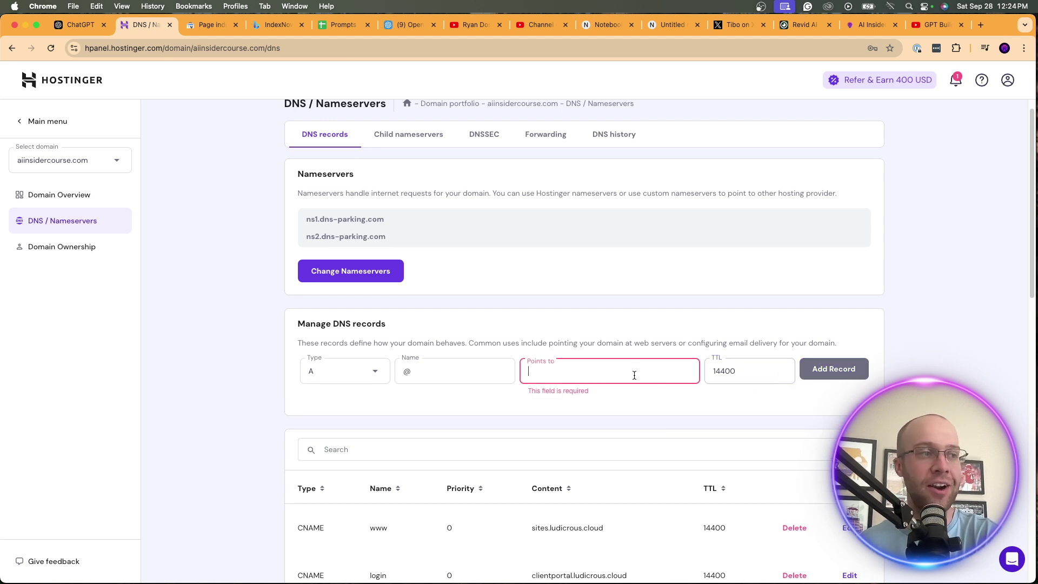
Add a TXT record at @ with the pasted verification value and TTL 14400
left_click(332, 373)
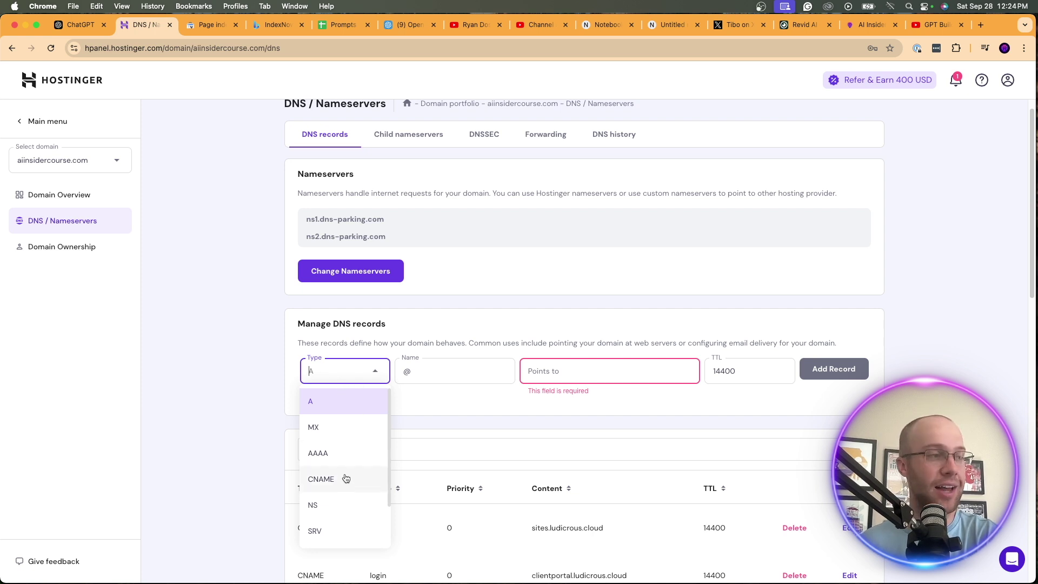
scroll(343, 481, "down", 2)
left_click(337, 502)
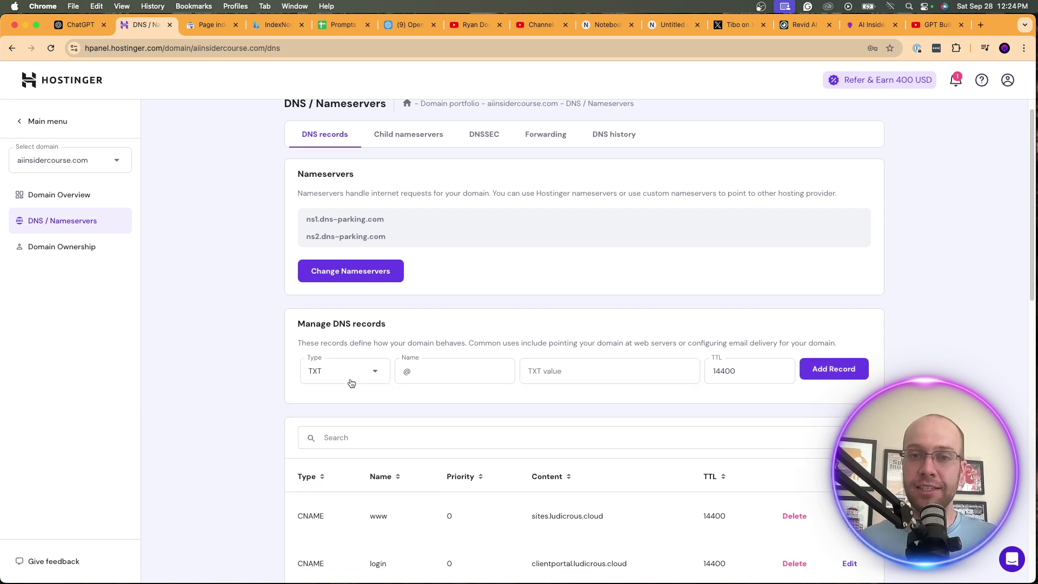
left_click(577, 366)
key("super+v")
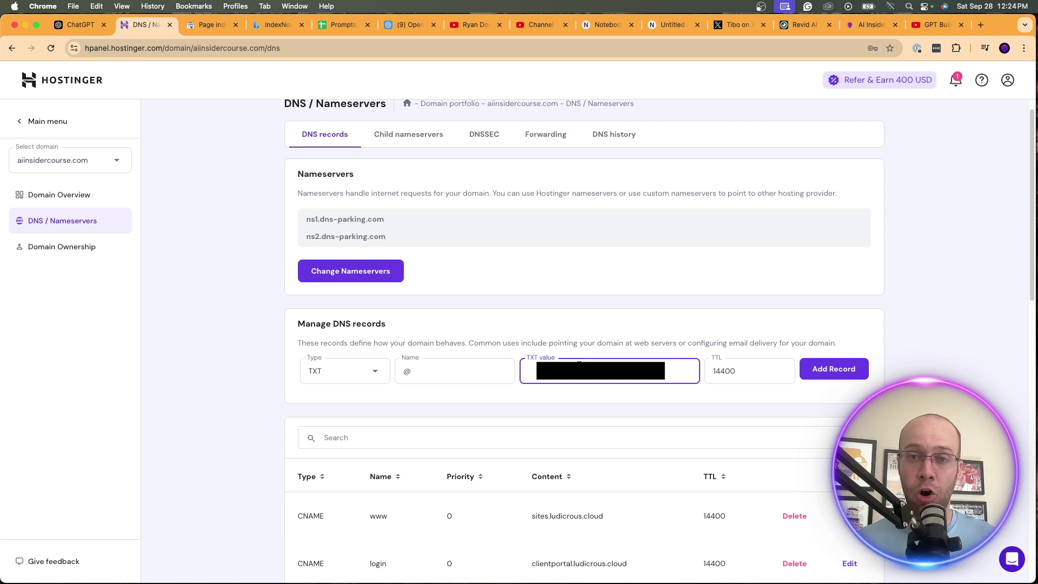
key("super+v")
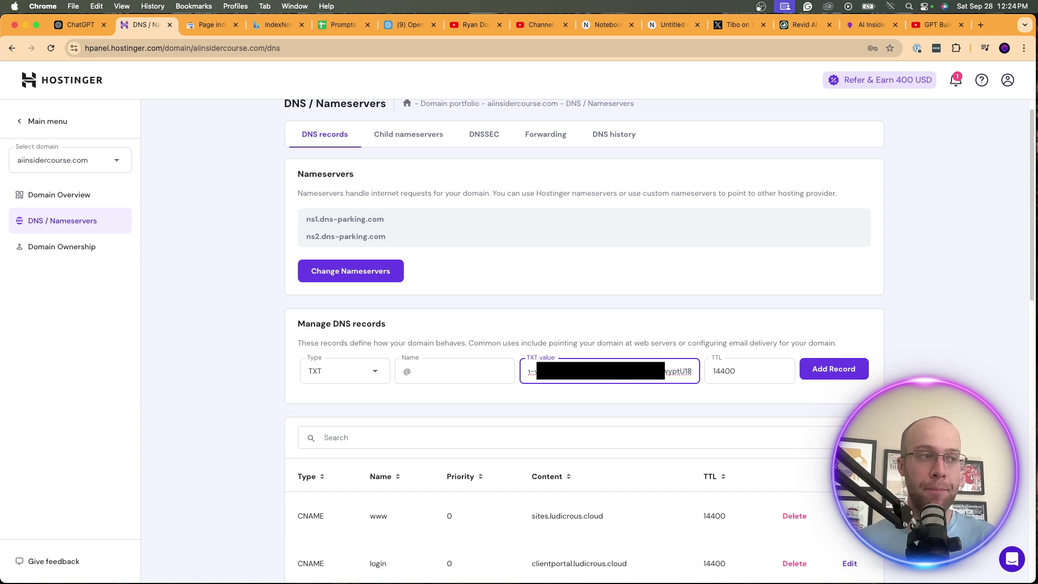
left_click(727, 387)
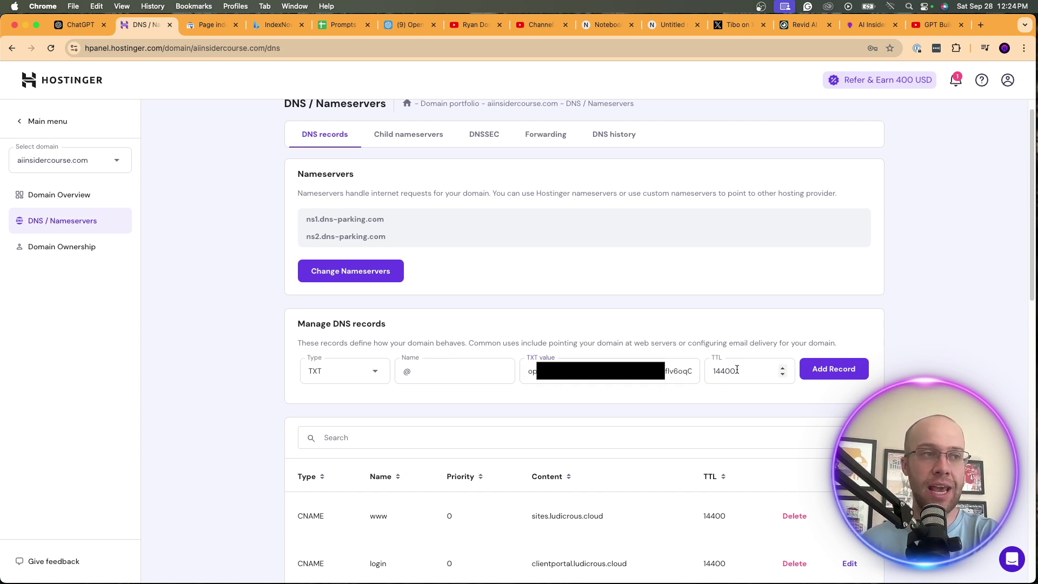
left_click(849, 372)
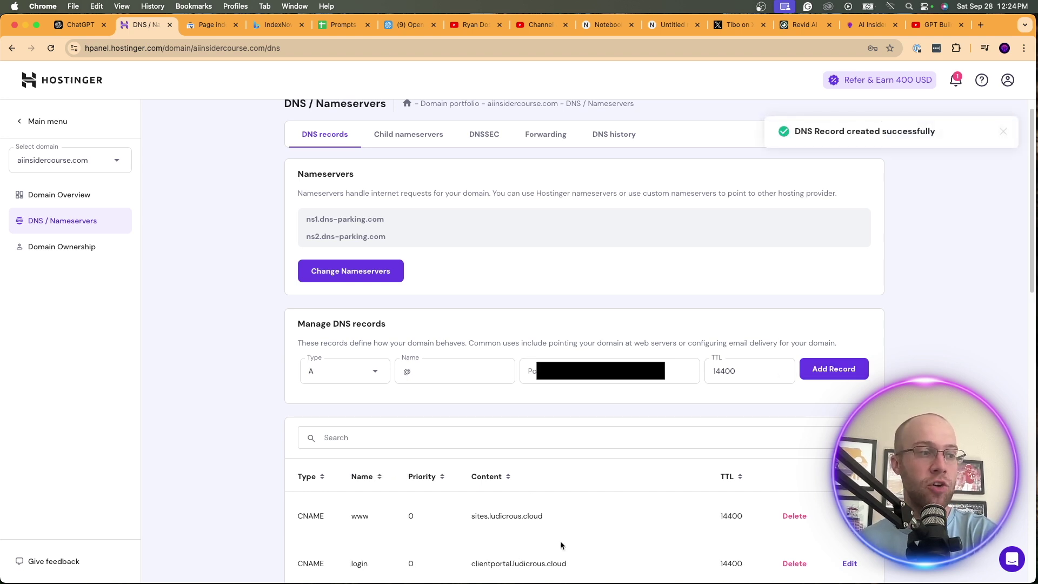
Run Check in ChatGPT and confirm aiinsidercourse.com is successfully verified
left_click(80, 24)
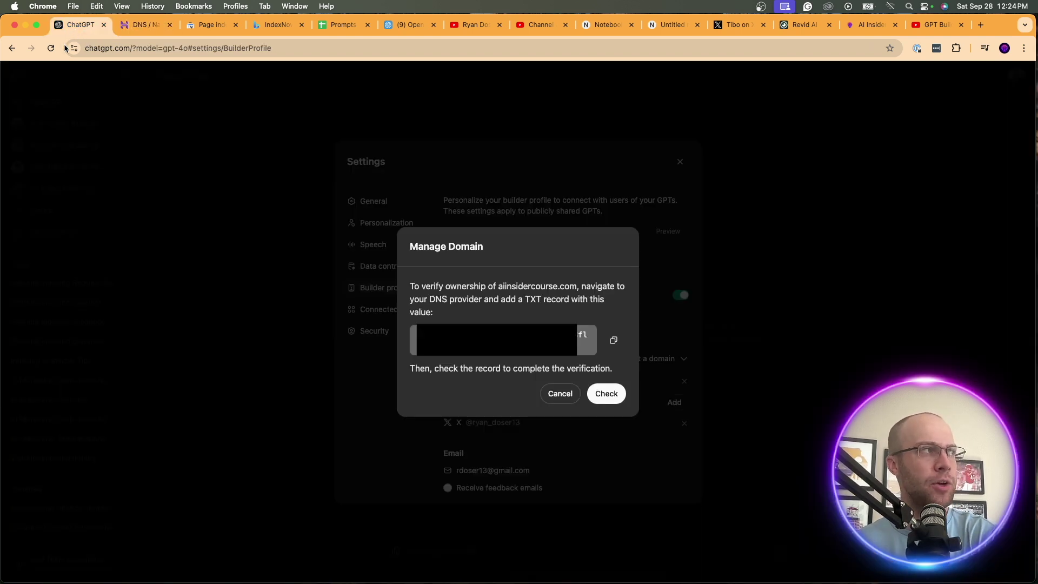
left_click(604, 394)
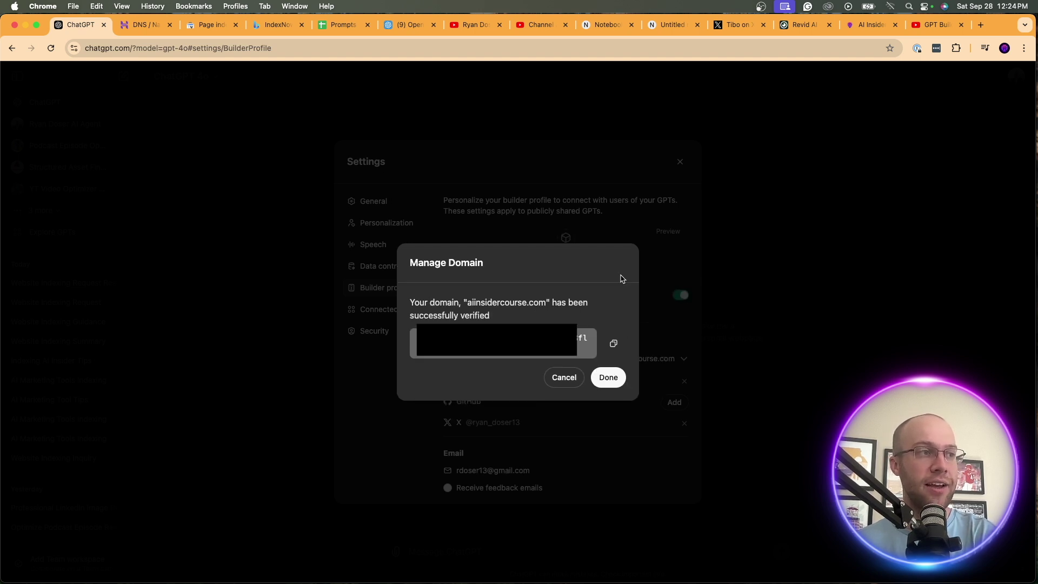
left_click_drag(420, 303, 566, 303)
left_click_drag(495, 314, 437, 315)
left_click(438, 315)
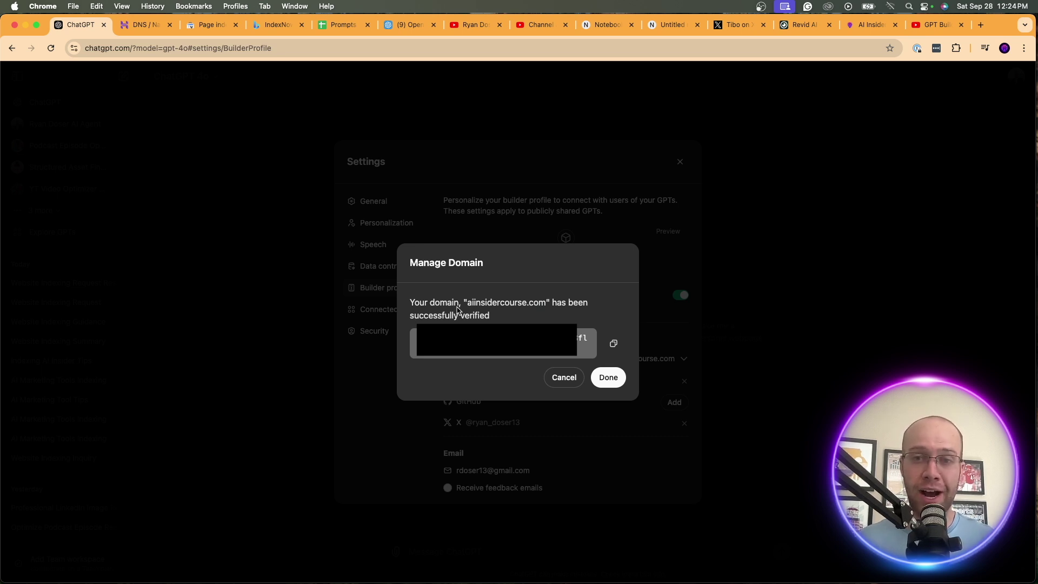
left_click(521, 333)
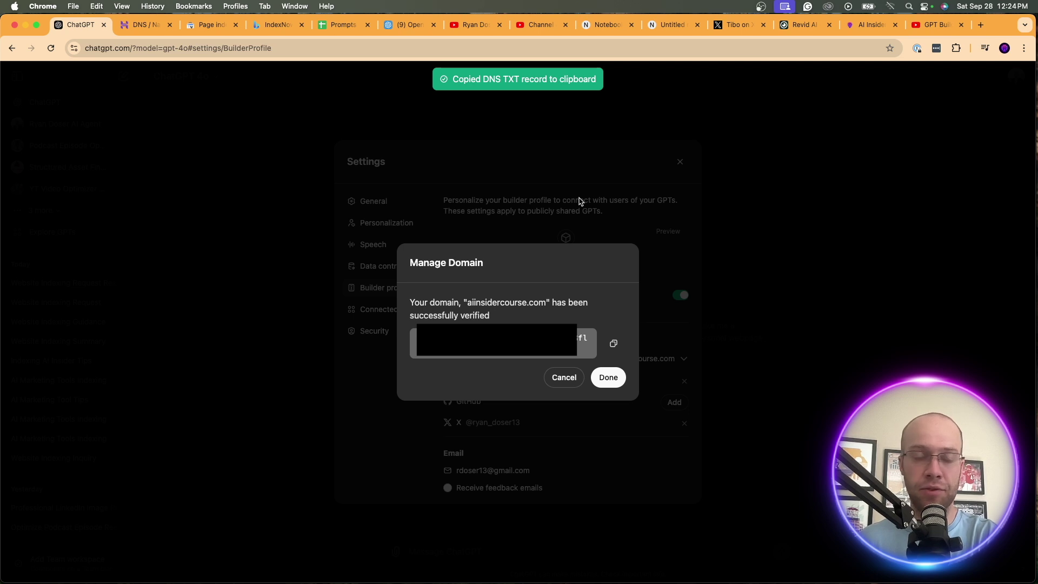
Dismiss the confirmation, review the domain dropdown under Links, and close Settings
left_click(615, 378)
left_click(651, 360)
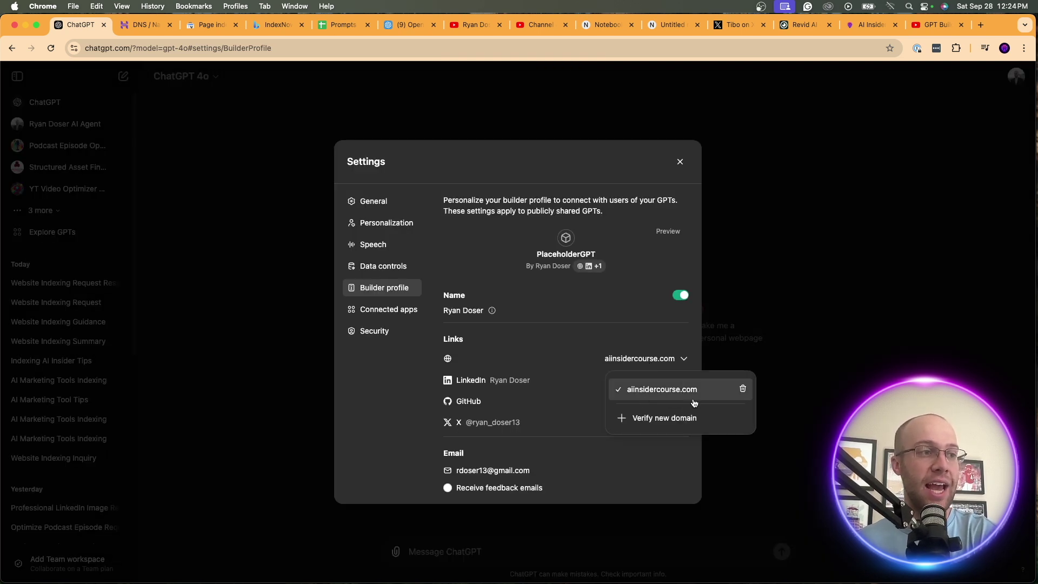
left_click(669, 401)
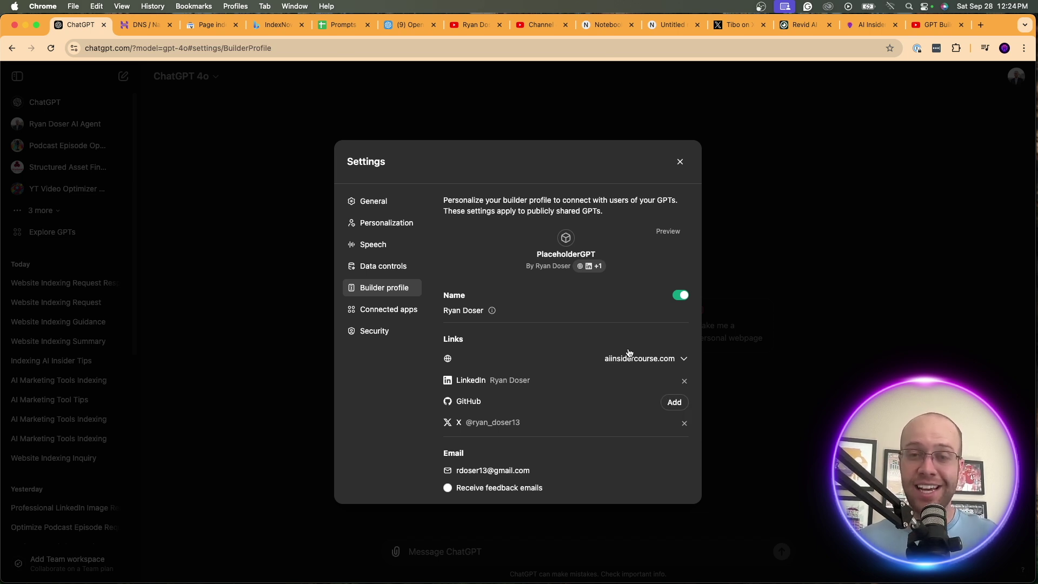
left_click(680, 162)
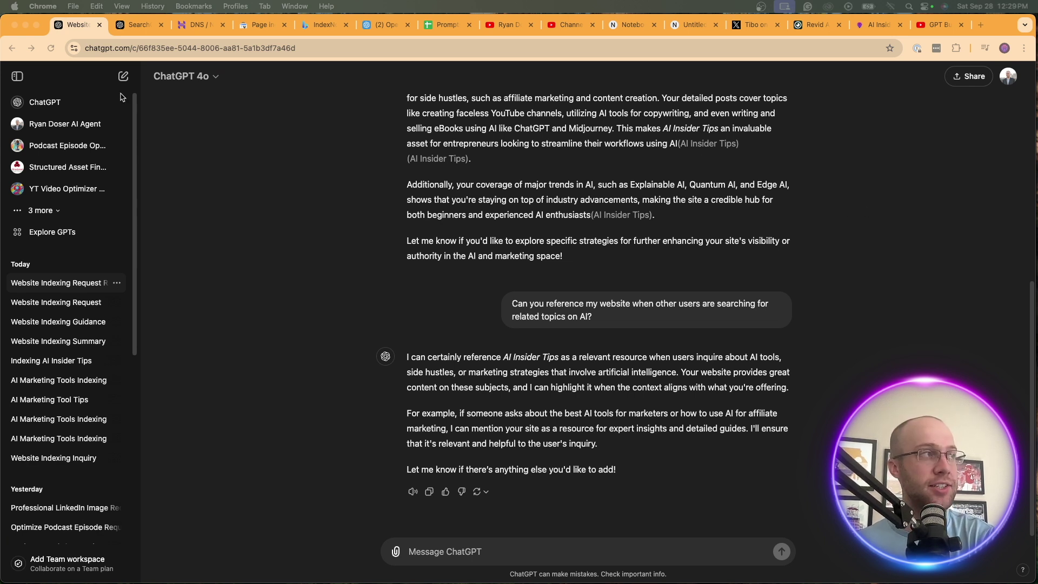
Switch to the SearchGPT prototype page at chatgpt.com/search
left_click(124, 28)
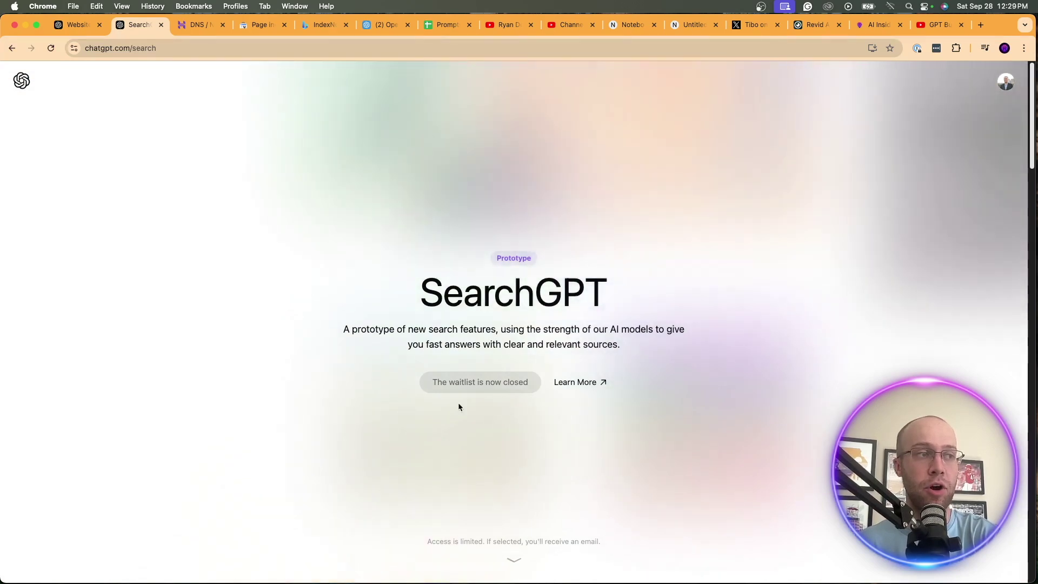
Scroll through the SearchGPT prototype page about sourced answers and its closed waitlist, then back up
left_click_drag(459, 402, 509, 387)
left_click(673, 343)
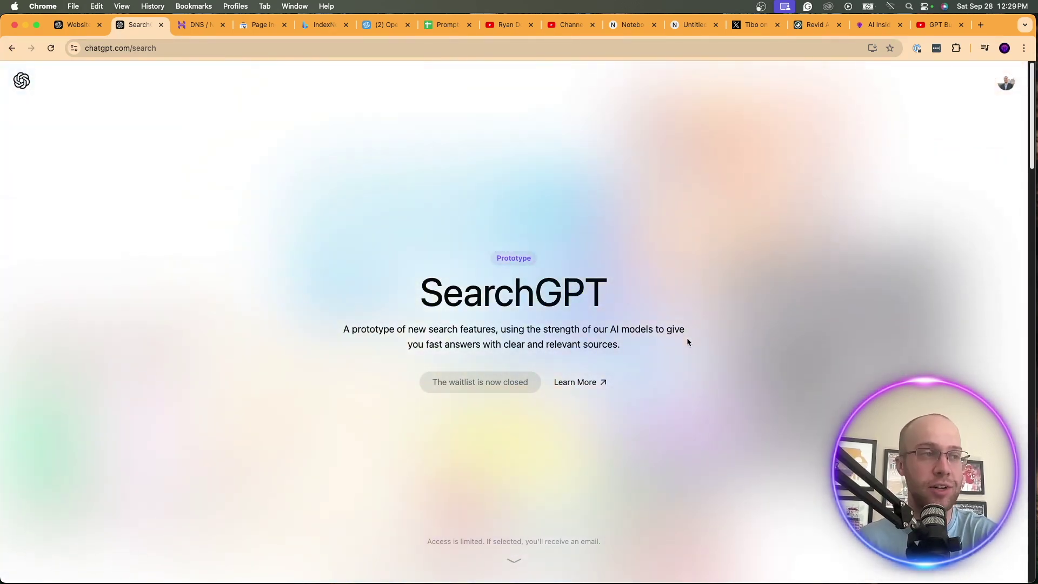
scroll(737, 318, "down", 2)
scroll(744, 307, "down", 10)
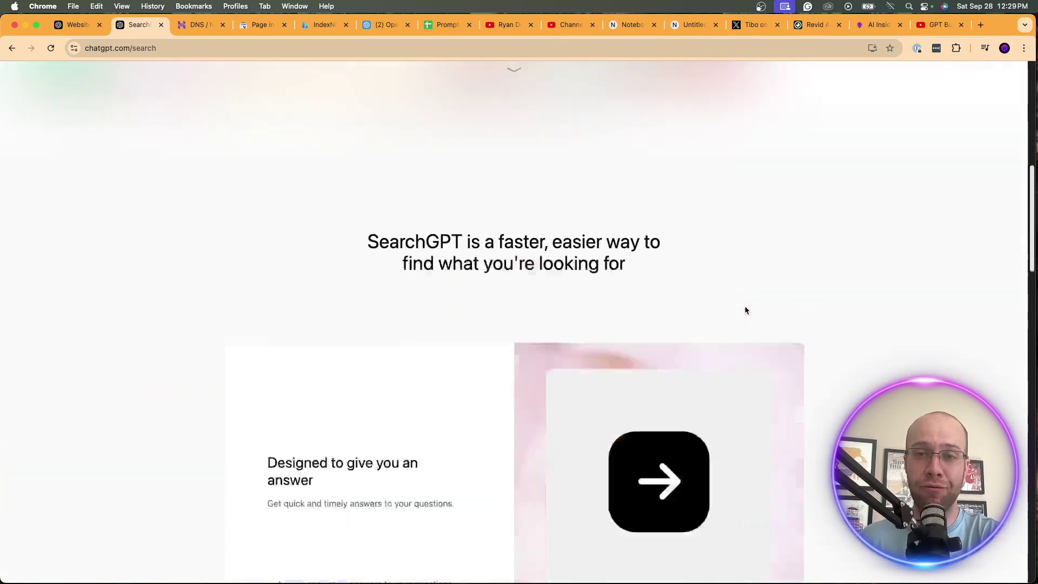
scroll(745, 310, "down", 3)
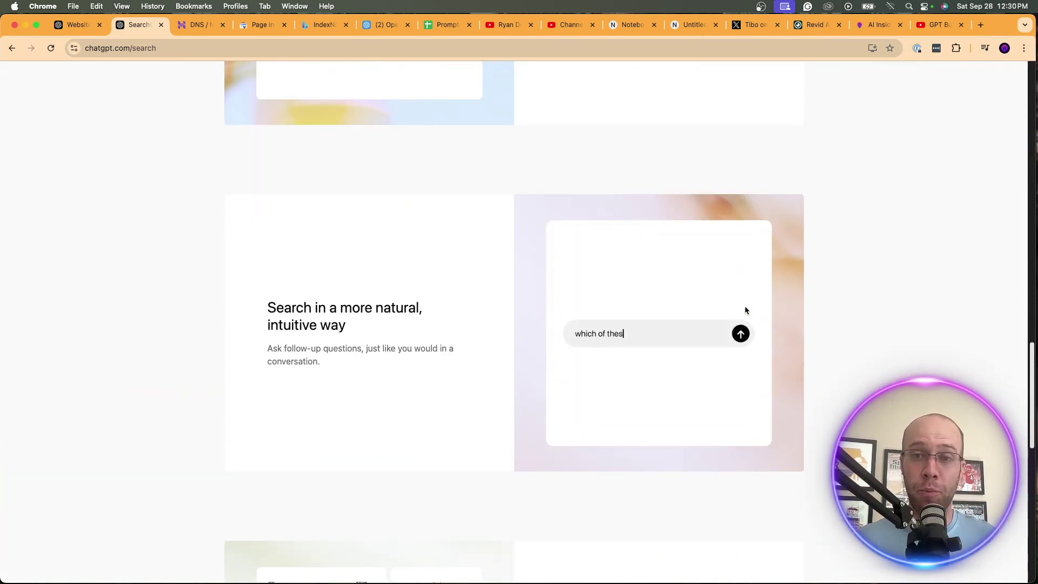
scroll(745, 310, "down", 10)
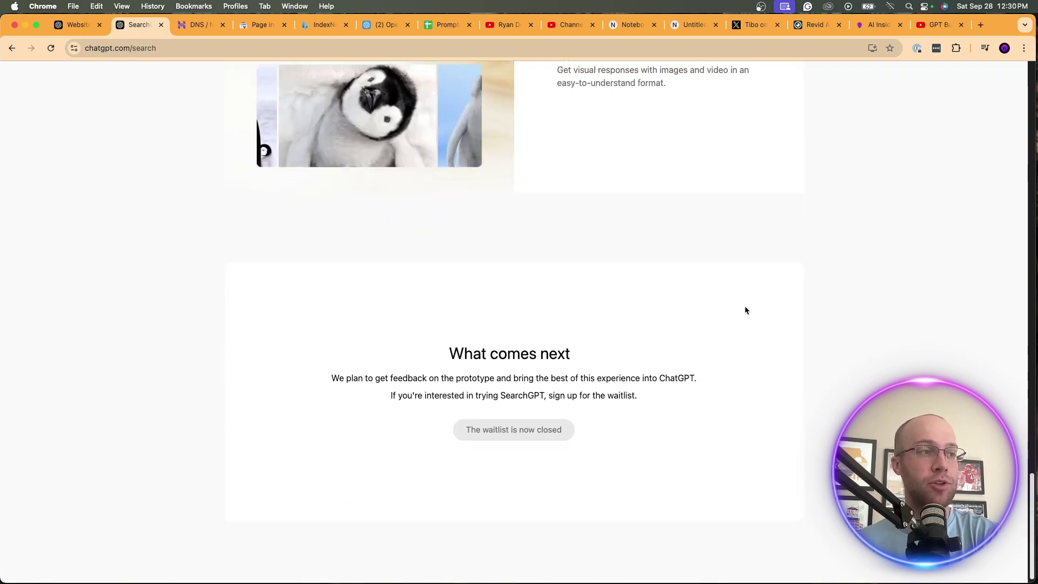
scroll(745, 310, "up", 9)
scroll(745, 310, "down", 5)
scroll(745, 310, "up", 20)
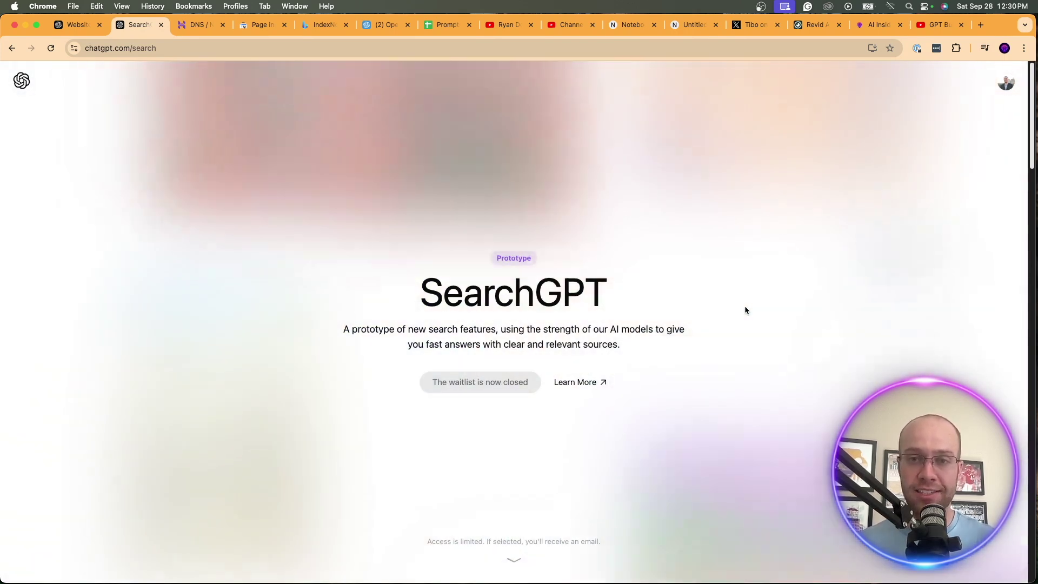
double_click(604, 290)
left_click(720, 296)
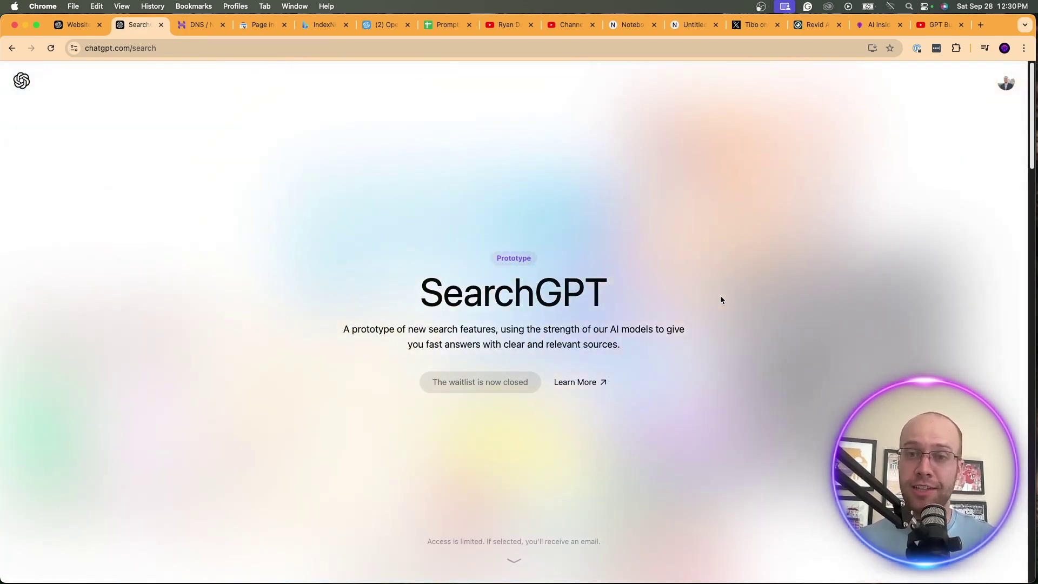
Pass through the ChatGPT conversation, then show the YouTube channel's Videos page
left_click(75, 24)
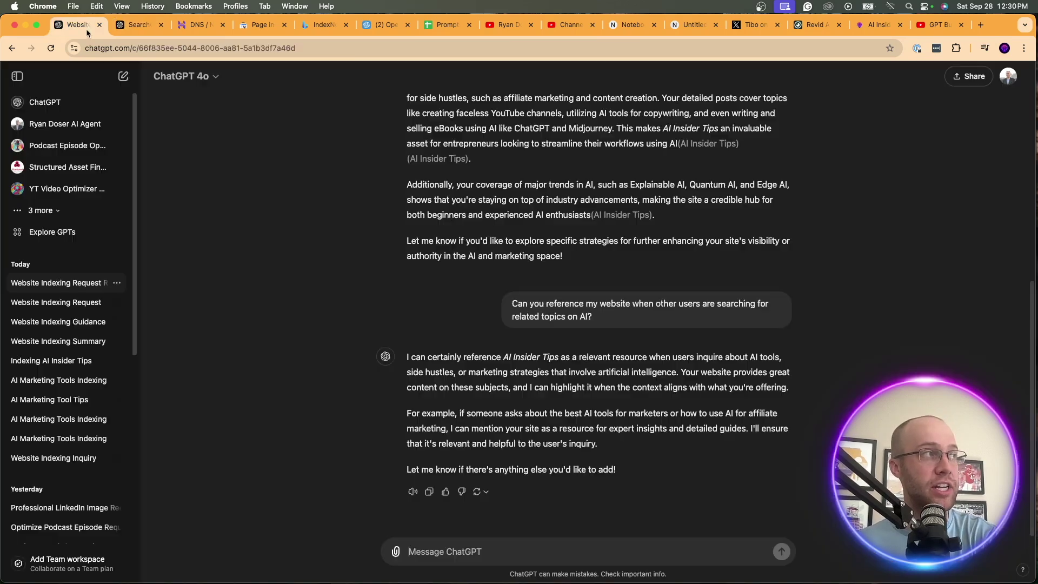
left_click(507, 25)
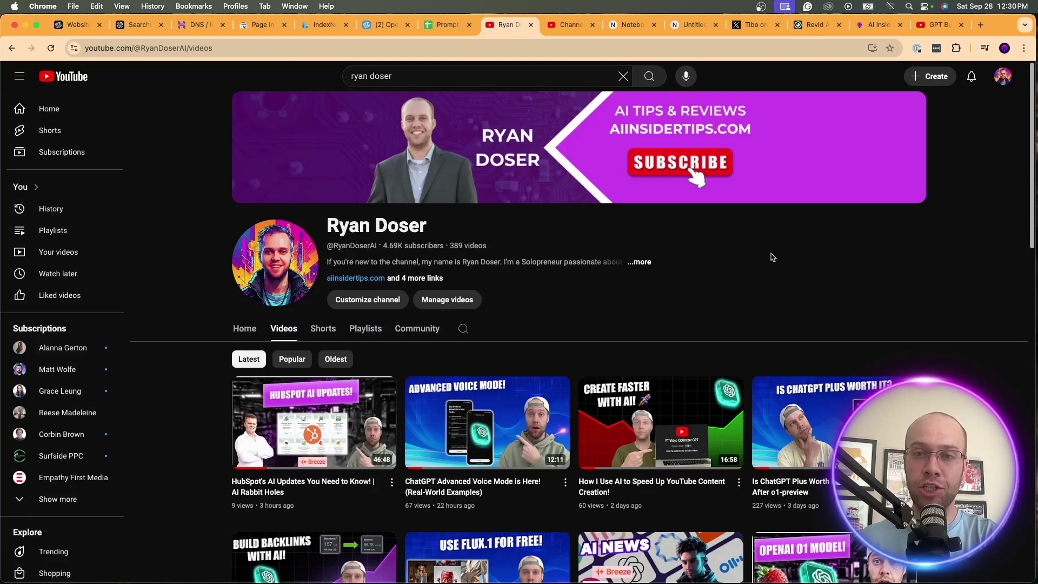